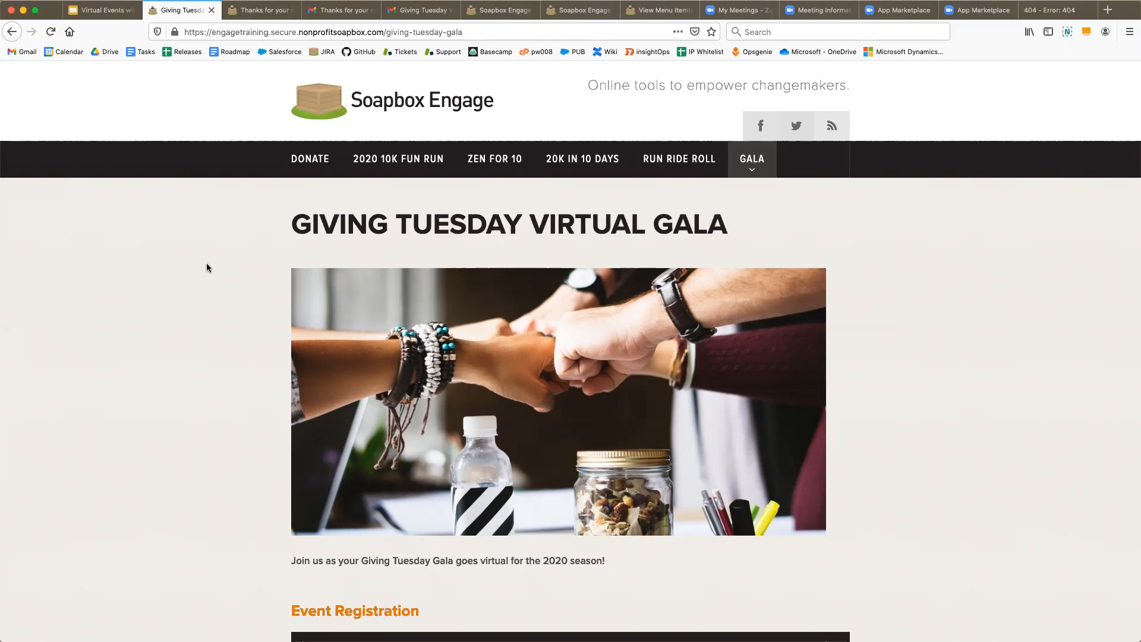
- Start the gala registration and open the Virtual Supporter ($50.00) quantity list
scroll(206, 263, "down", 6)
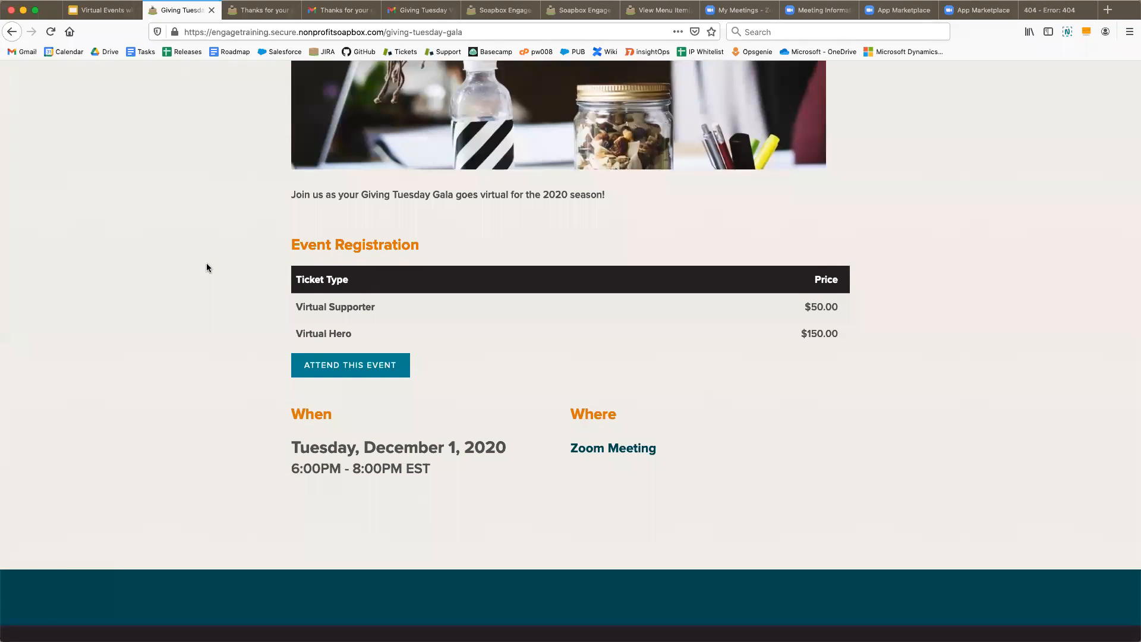
left_click(326, 369)
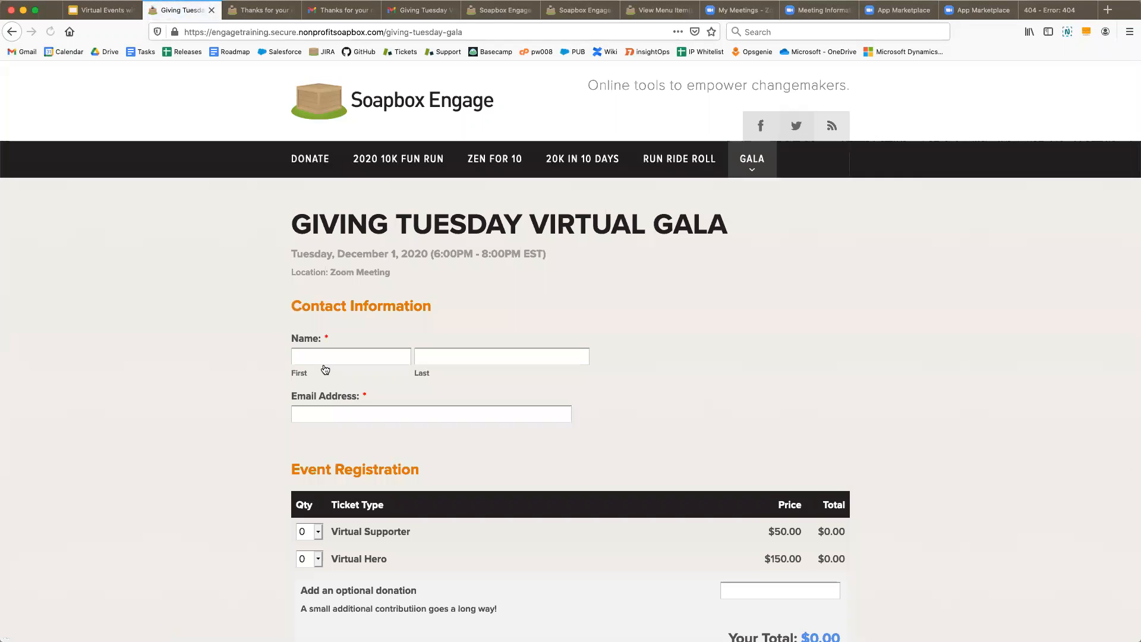
scroll(325, 369, "down", 2)
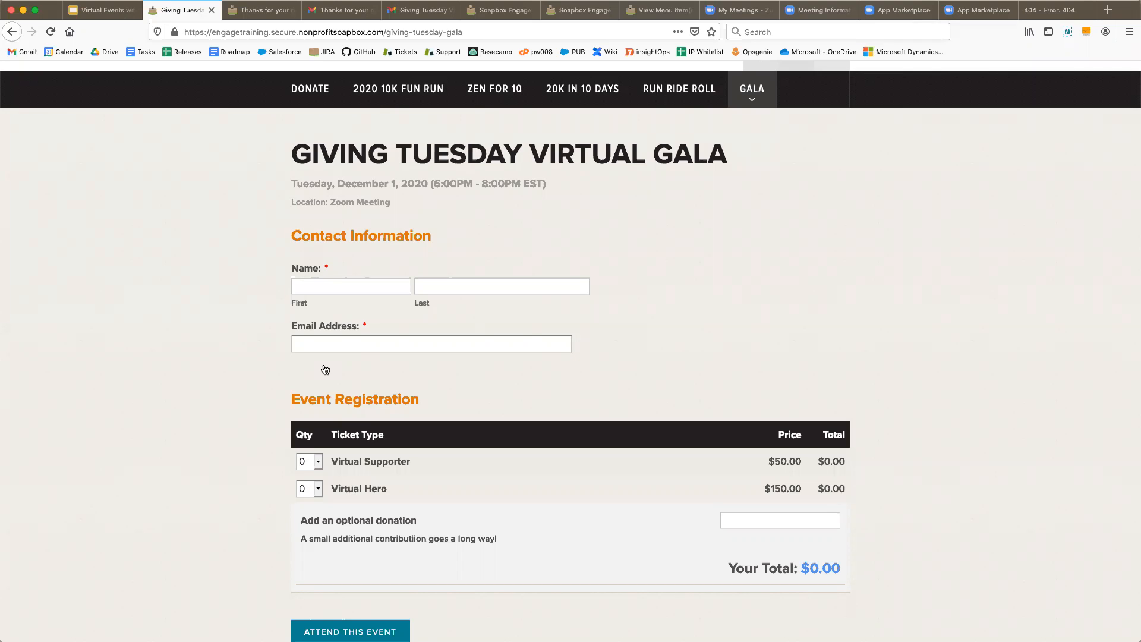
scroll(326, 369, "down", 3)
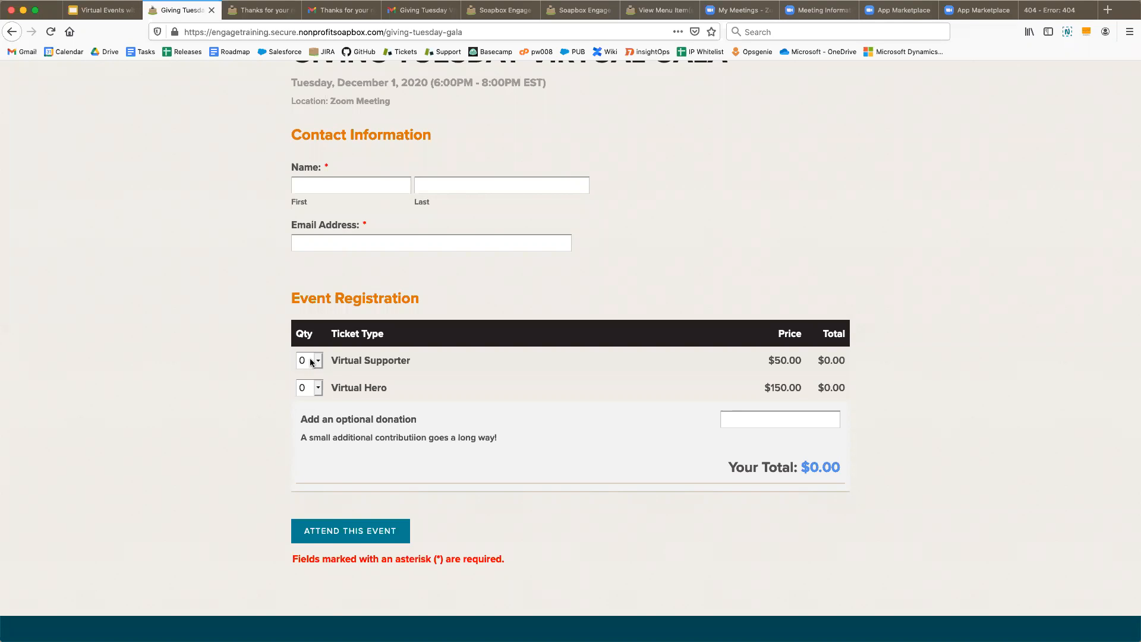
left_click(312, 362)
- Select 1 Virtual Supporter ticket, adding Attendee #1 and making the total $50.00
left_click(320, 373)
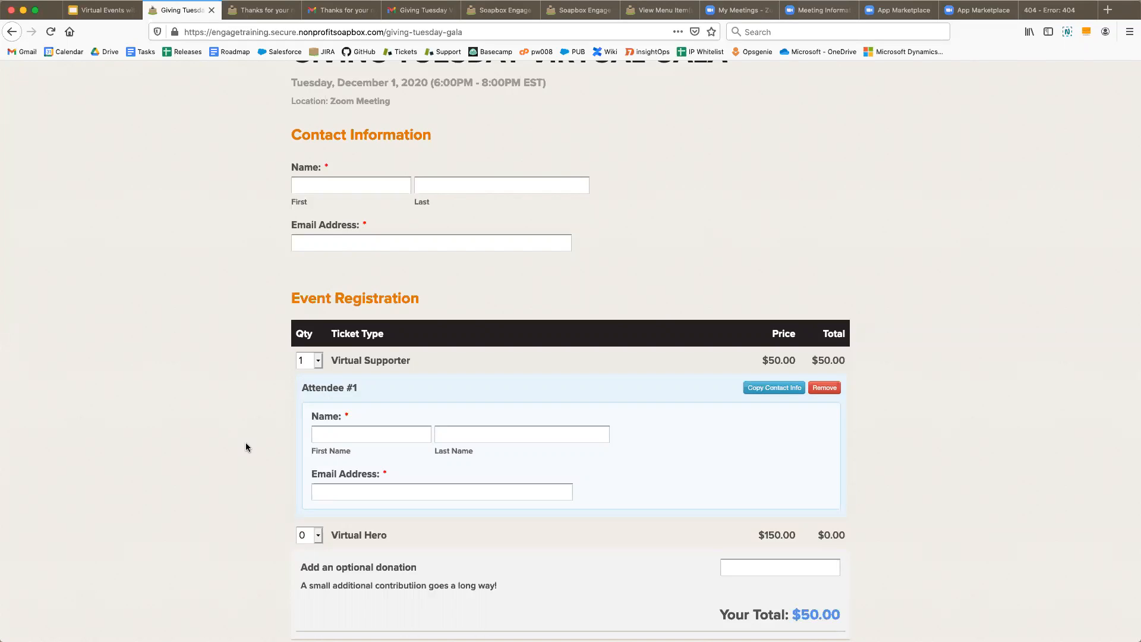
scroll(247, 445, "down", 3)
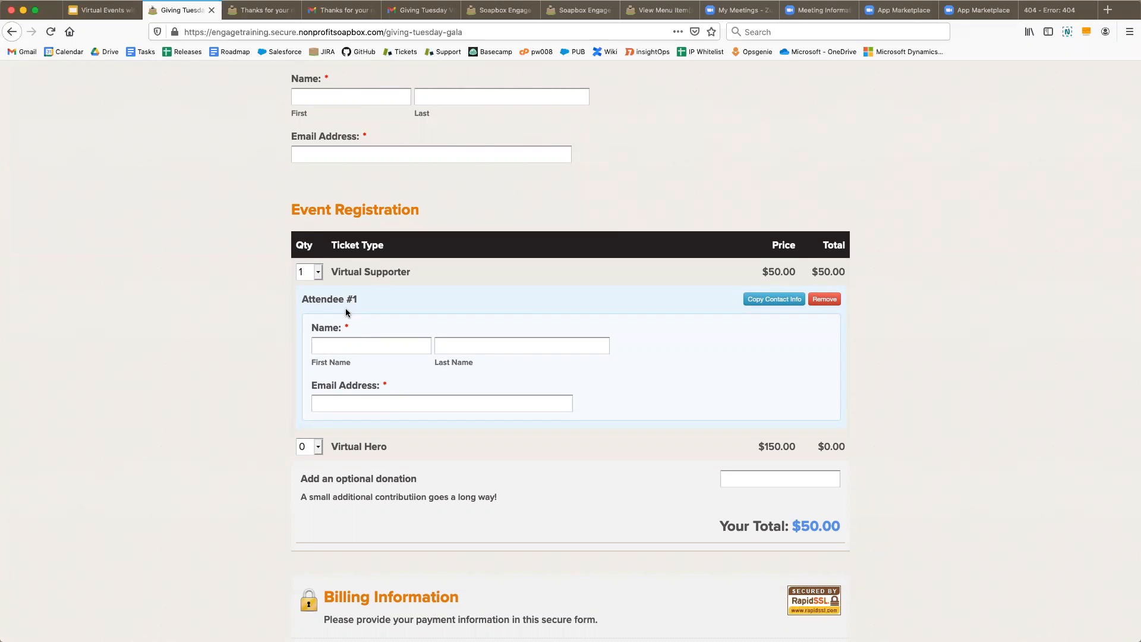
- Enter the registrant's first name, last name and e-mail, then copy them into Attendee #1
left_click(337, 98)
key("Tab")
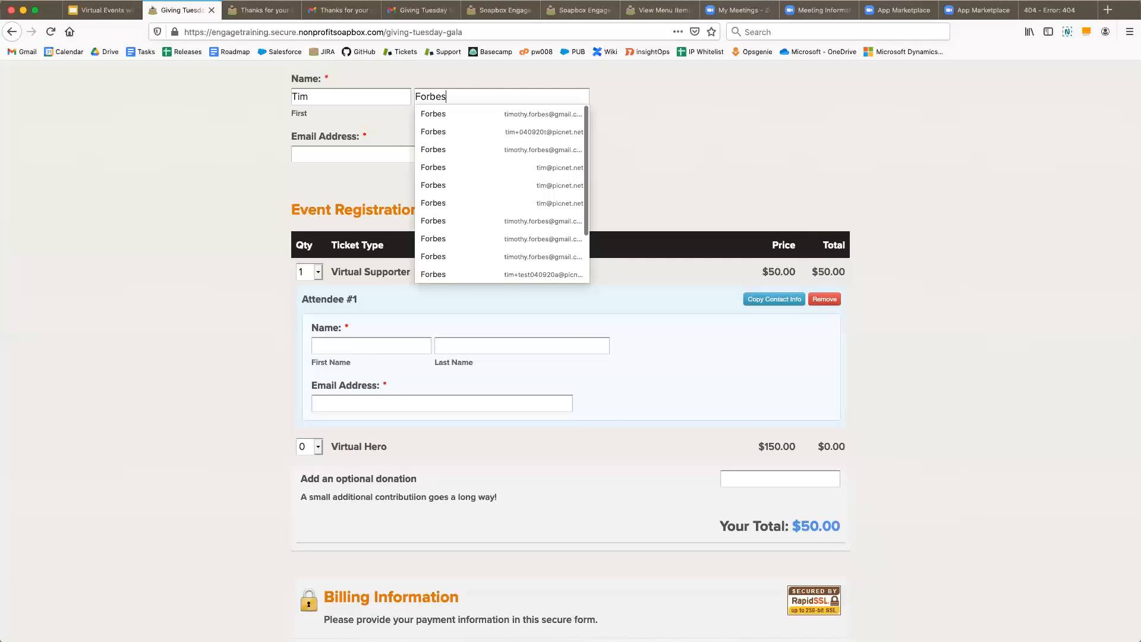
key("Tab")
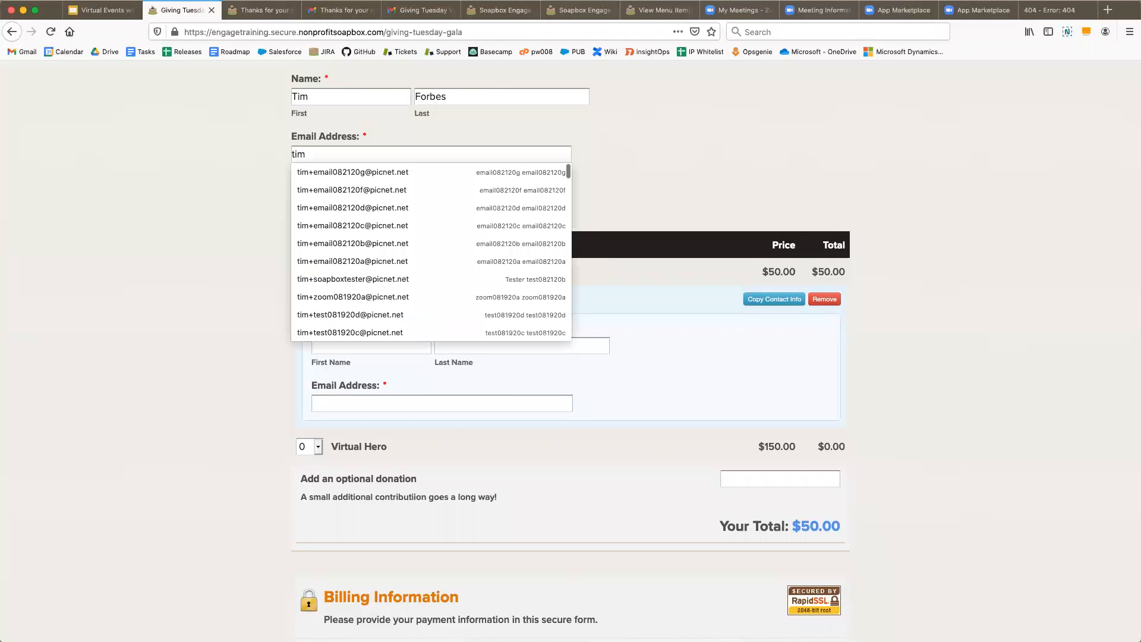
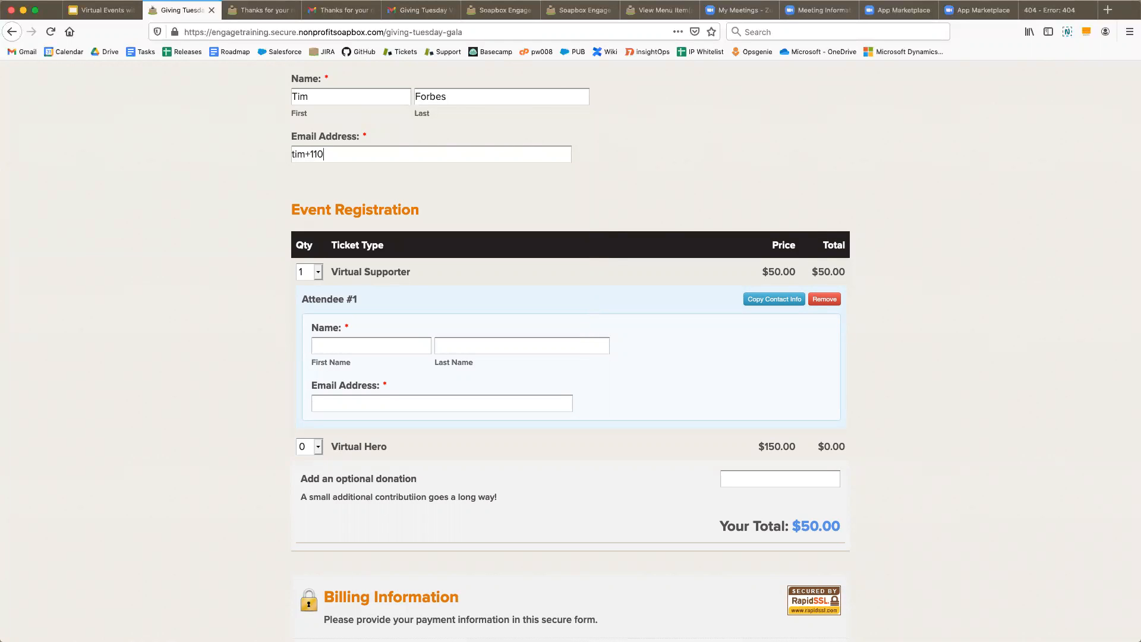
left_click(766, 298)
scroll(915, 362, "up", 1)
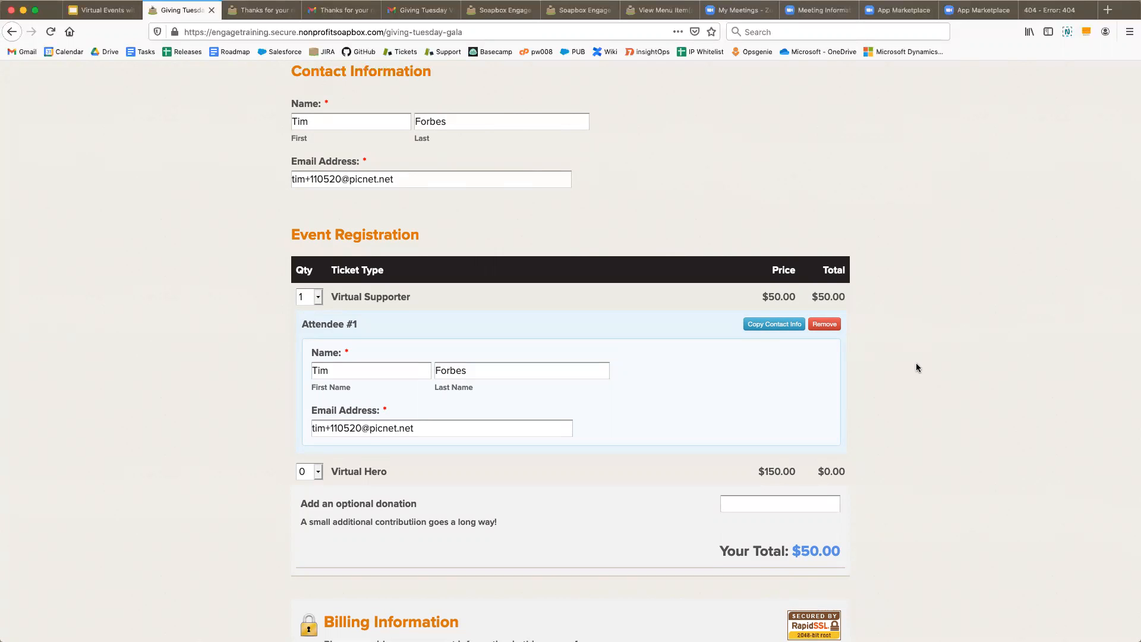
- Add a 100.00 optional donation, raising the total to $150.00
scroll(915, 367, "down", 1)
scroll(502, 359, "down", 3)
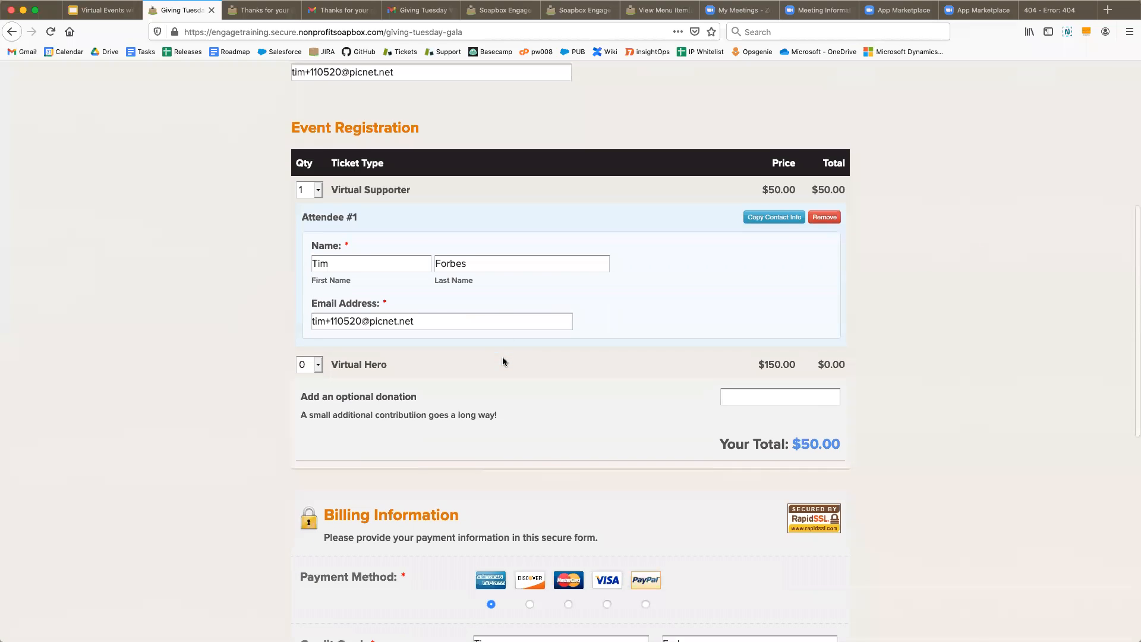
scroll(511, 383, "down", 2)
left_click(762, 354)
type("100")
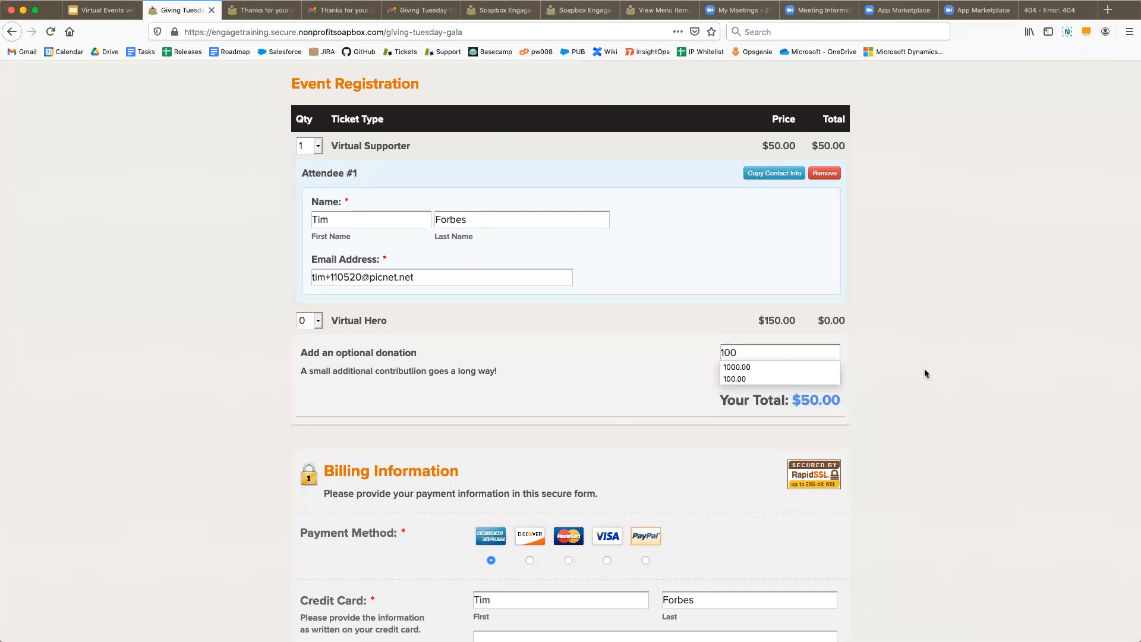
left_click(975, 382)
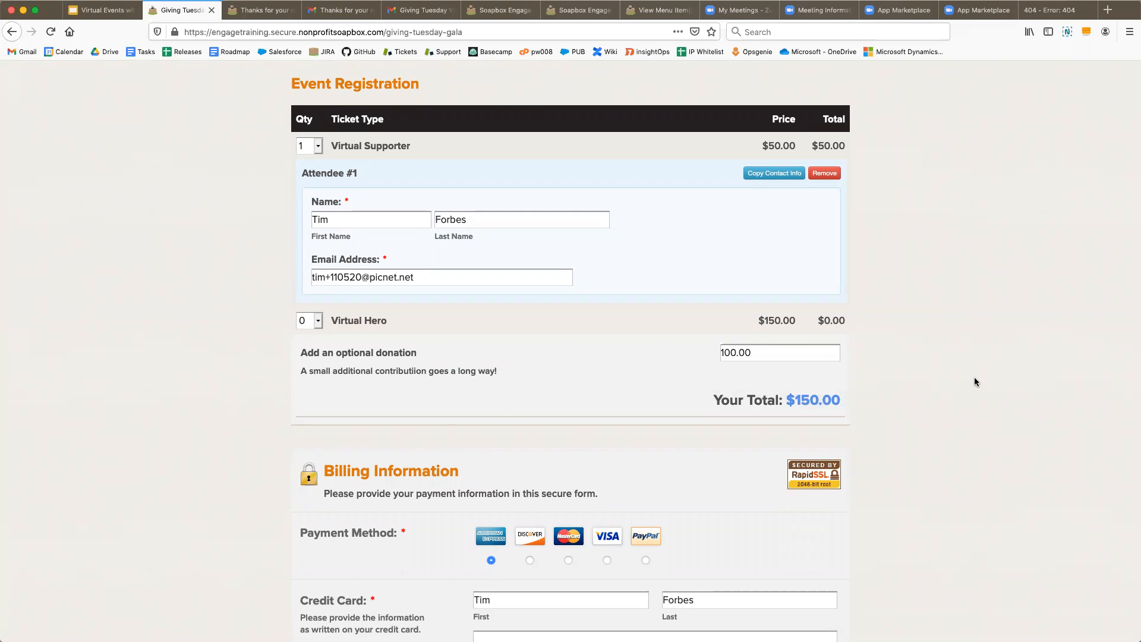
- Pay by VISA with the test card number and security code, and submit the registration
scroll(975, 381, "down", 2)
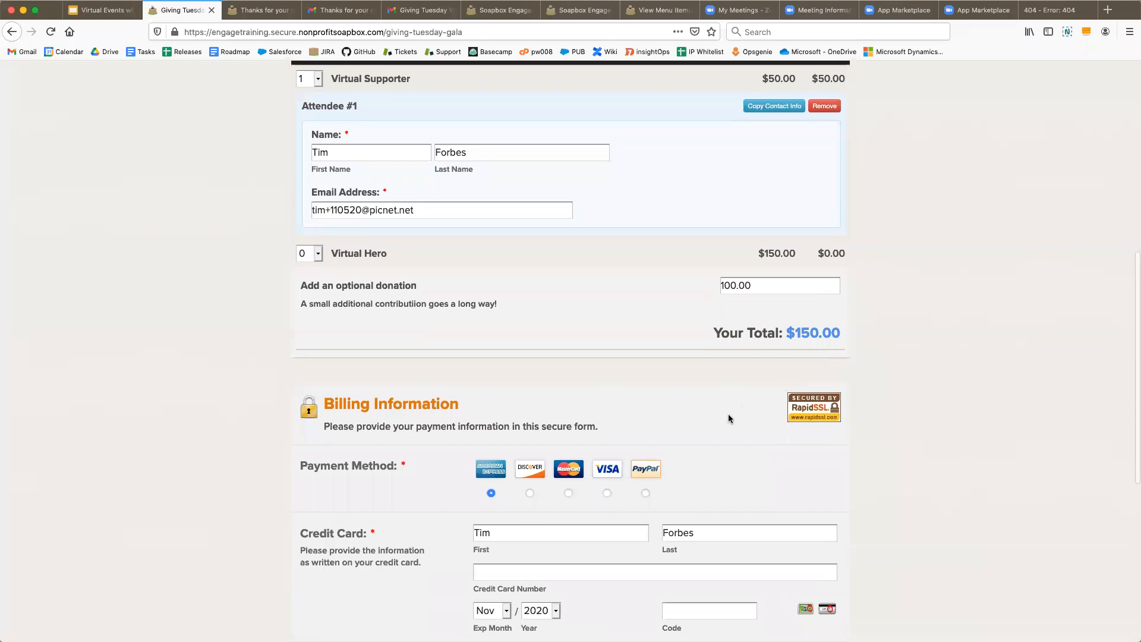
left_click(607, 493)
left_click(551, 570)
type("4111")
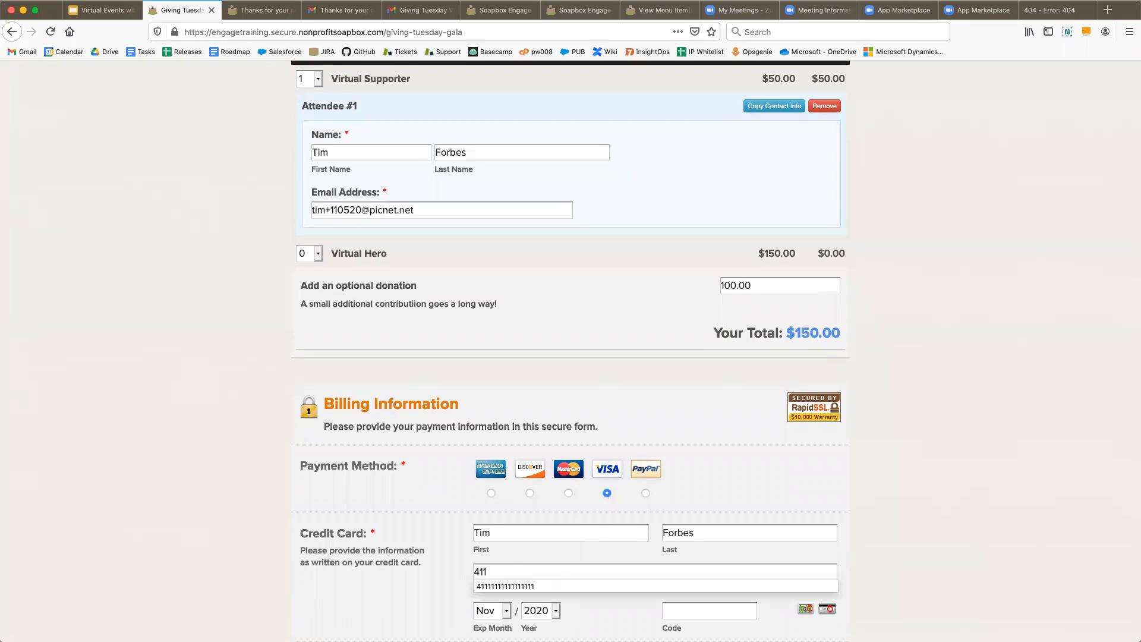
left_click(553, 587)
left_click(669, 610)
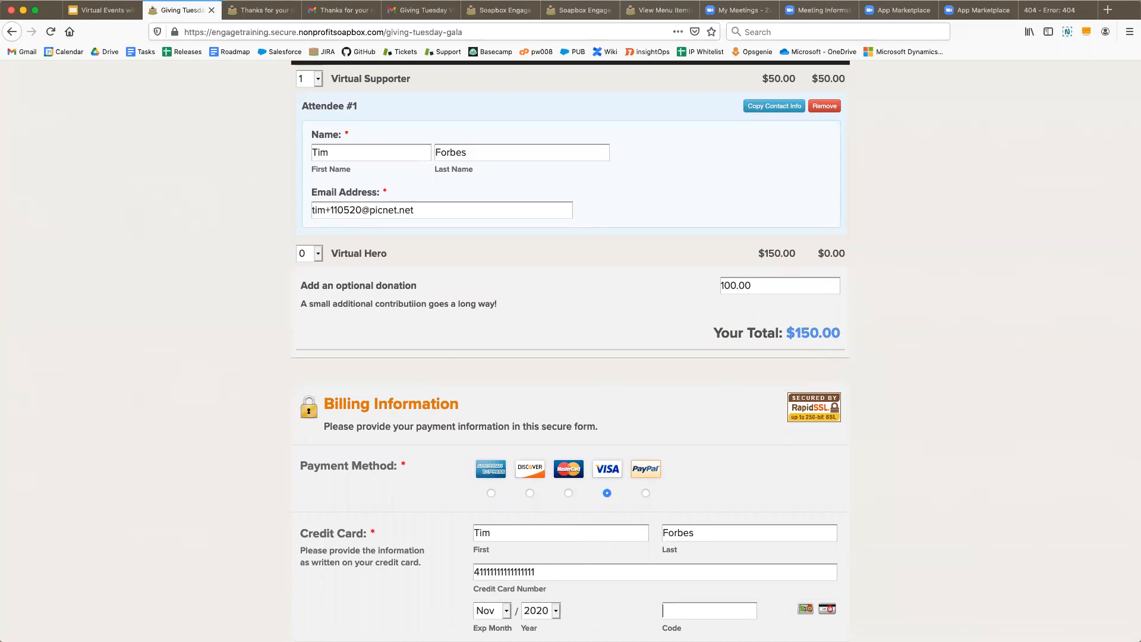
type("123")
scroll(535, 535, "down", 6)
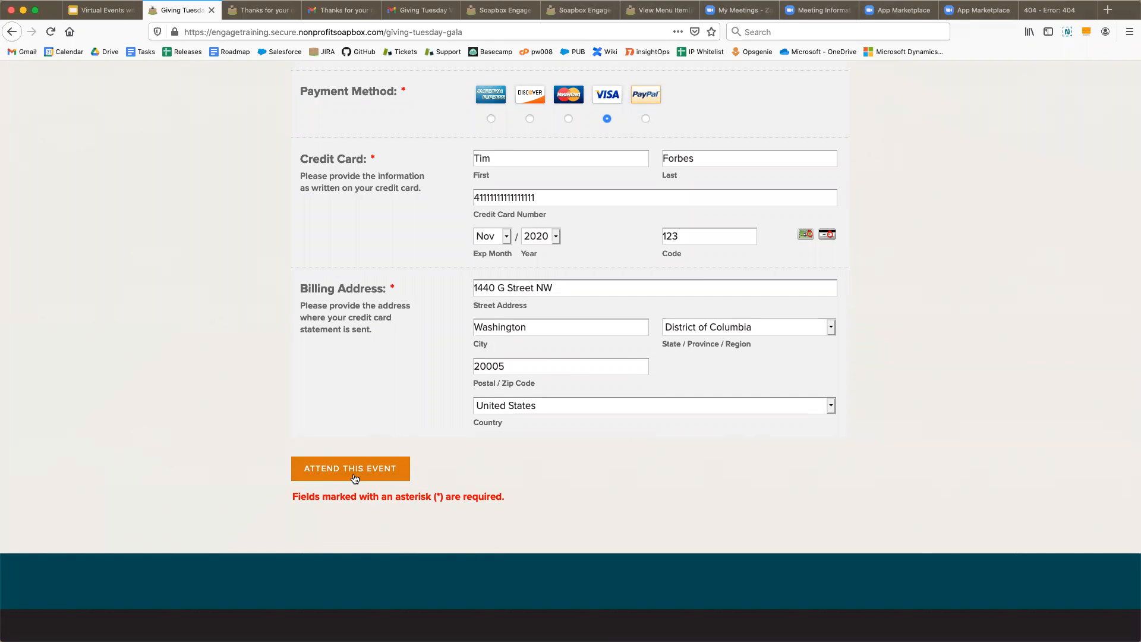
left_click(348, 457)
- Review the gala's confirmation page and its webinar link, highlighting the event name
left_click(260, 14)
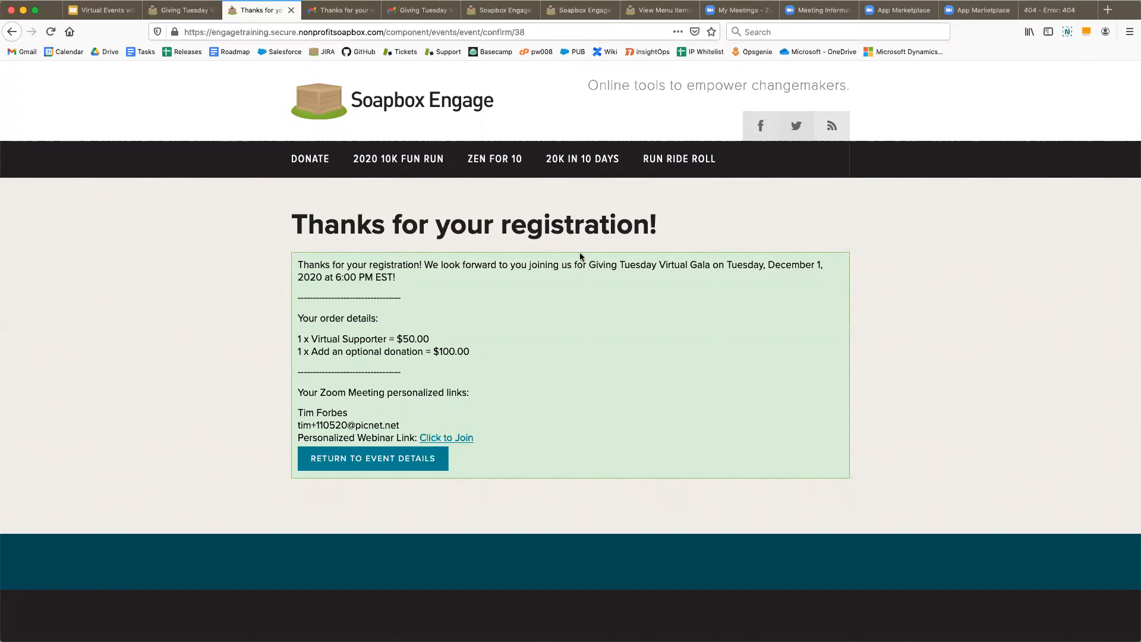
left_click_drag(588, 266, 711, 262)
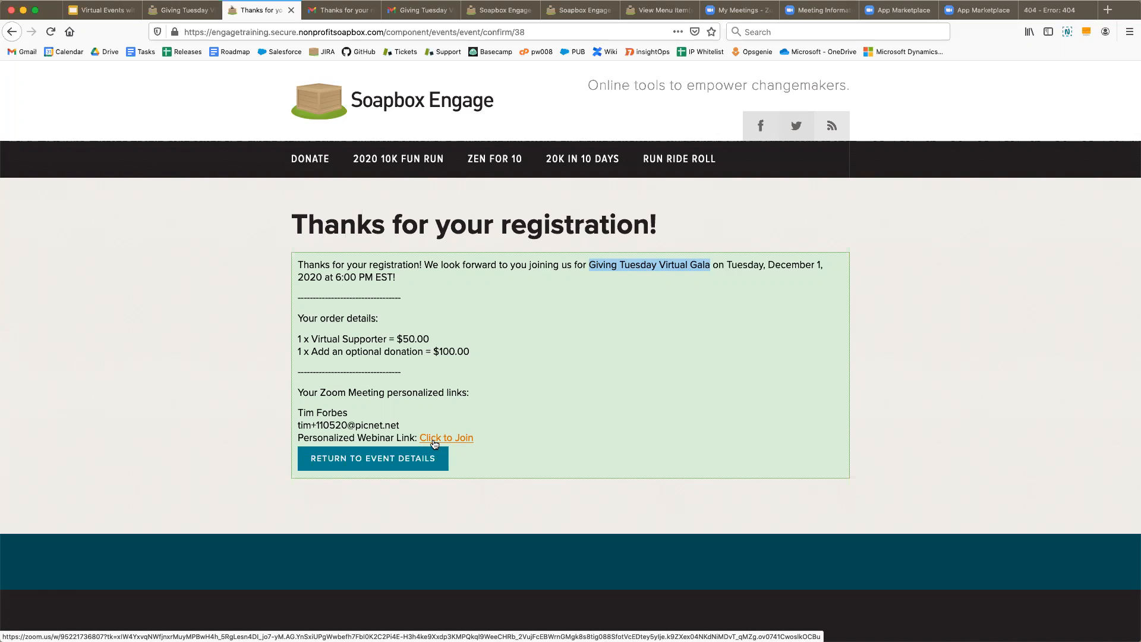
- Read the 'Thanks for your registration!' Gmail email down to its Virtual Meeting Details and $150.00 total
left_click(348, 18)
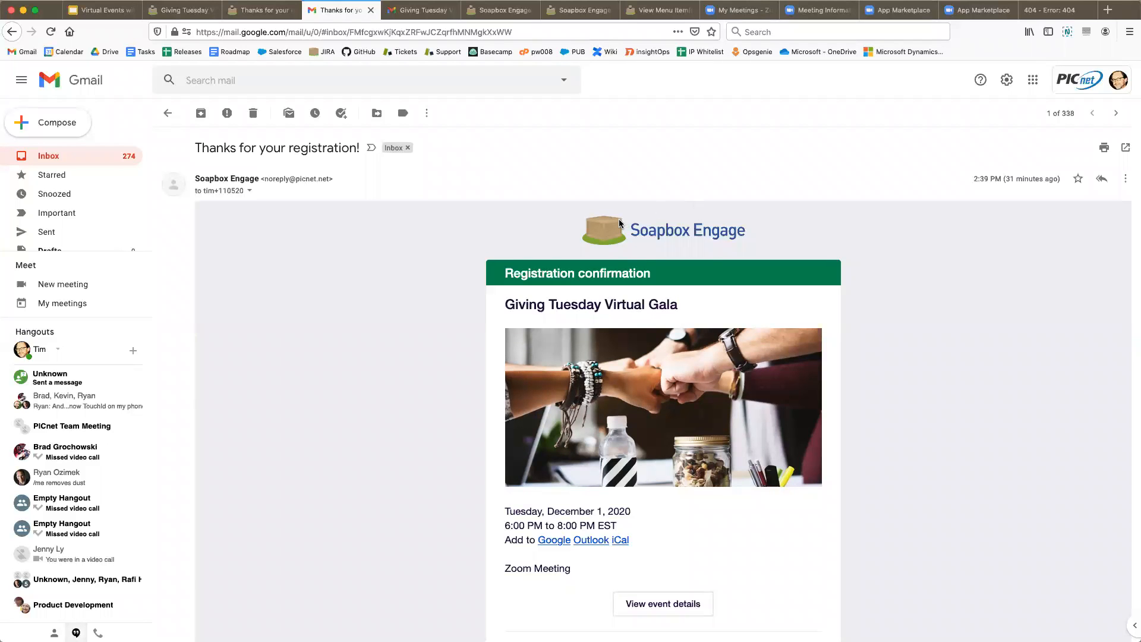
scroll(446, 355, "down", 1)
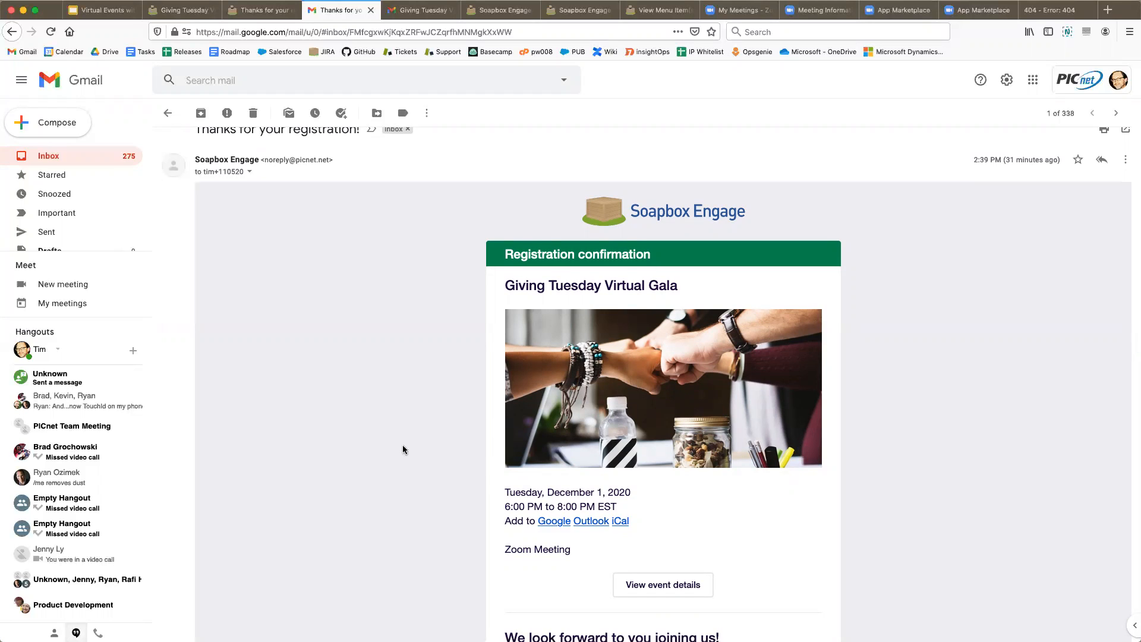
scroll(403, 450, "down", 3)
scroll(403, 450, "down", 2)
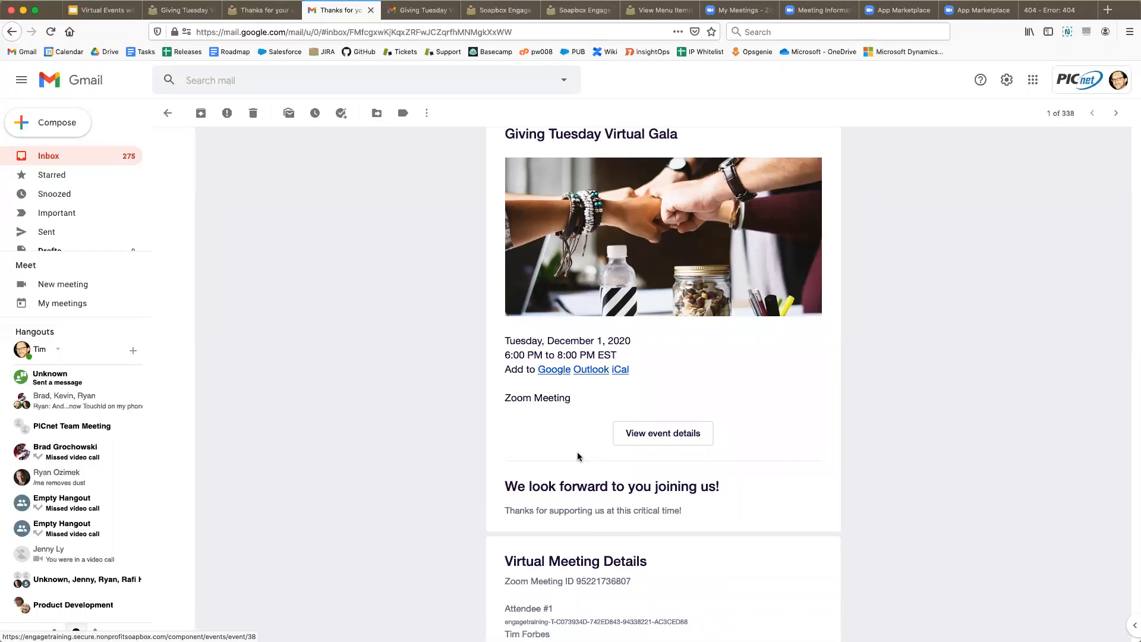
scroll(580, 456, "down", 2)
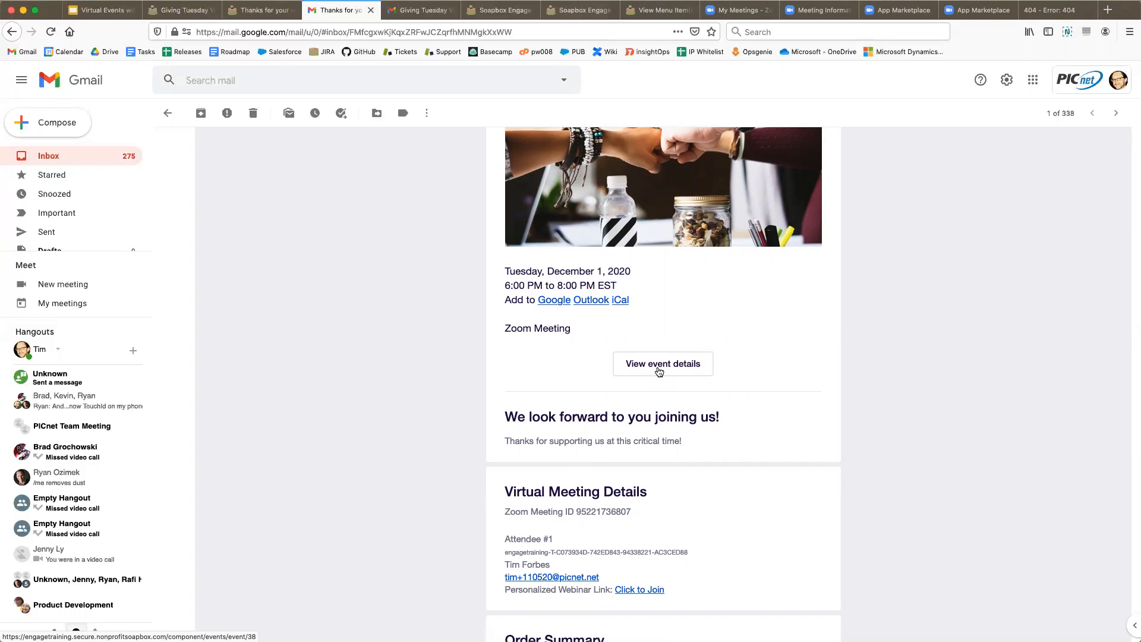
scroll(443, 420, "down", 1)
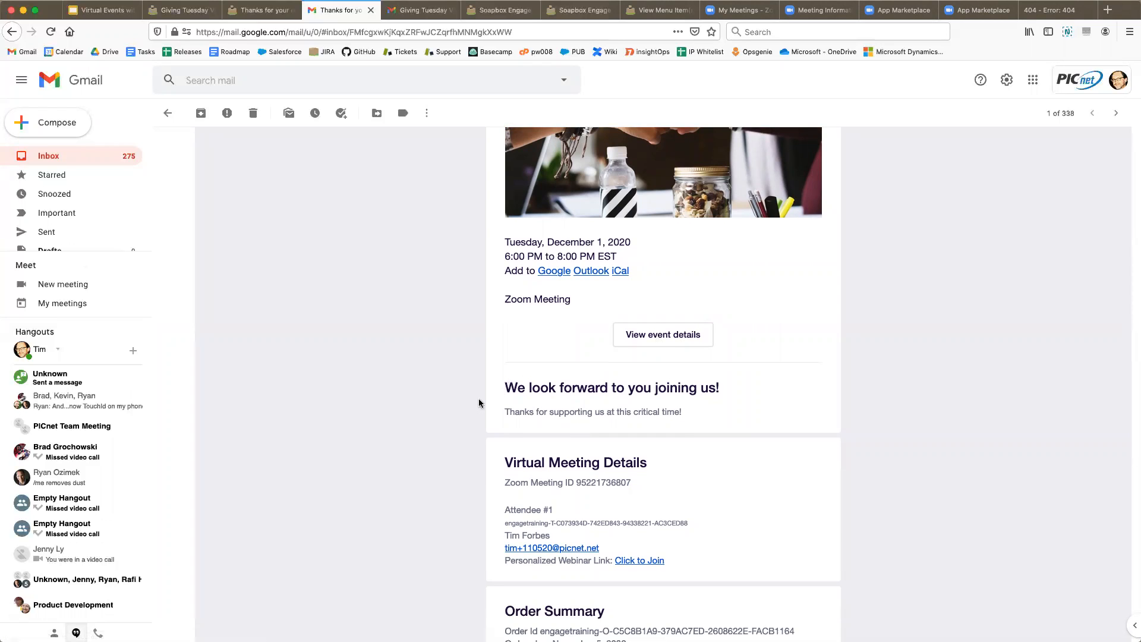
scroll(479, 401, "down", 5)
scroll(479, 401, "down", 1)
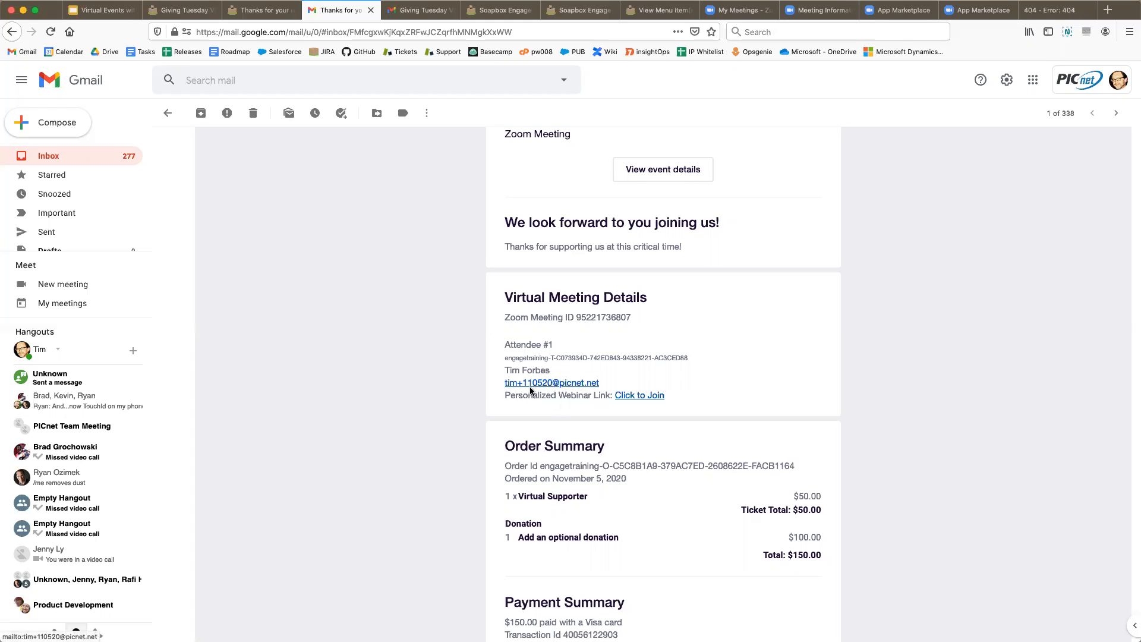
scroll(441, 419, "down", 5)
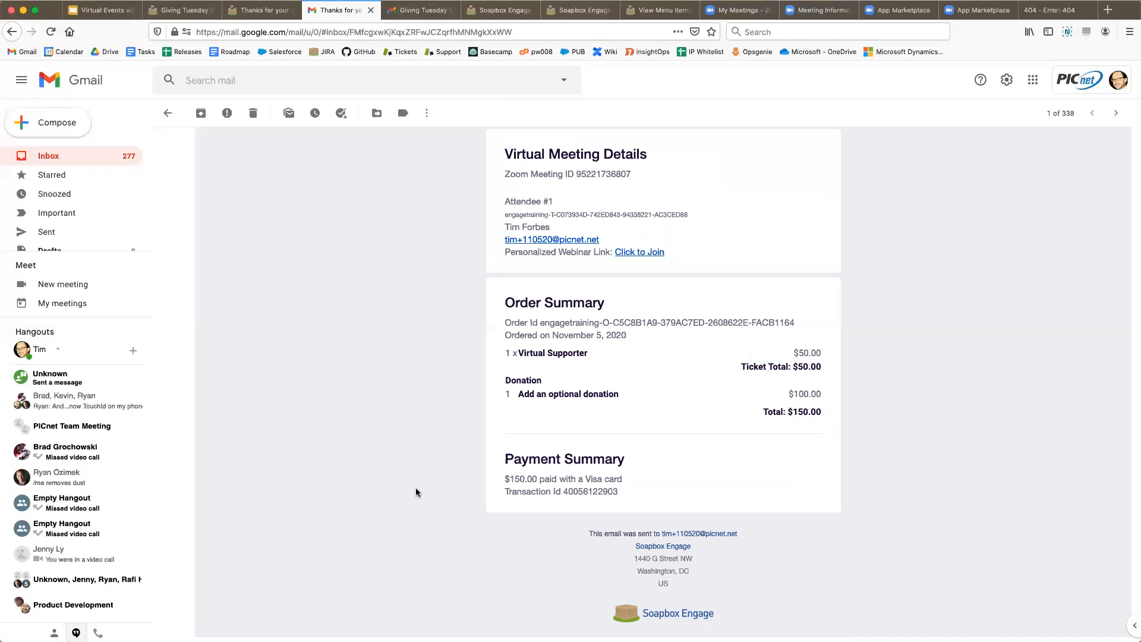
scroll(415, 488, "up", 10)
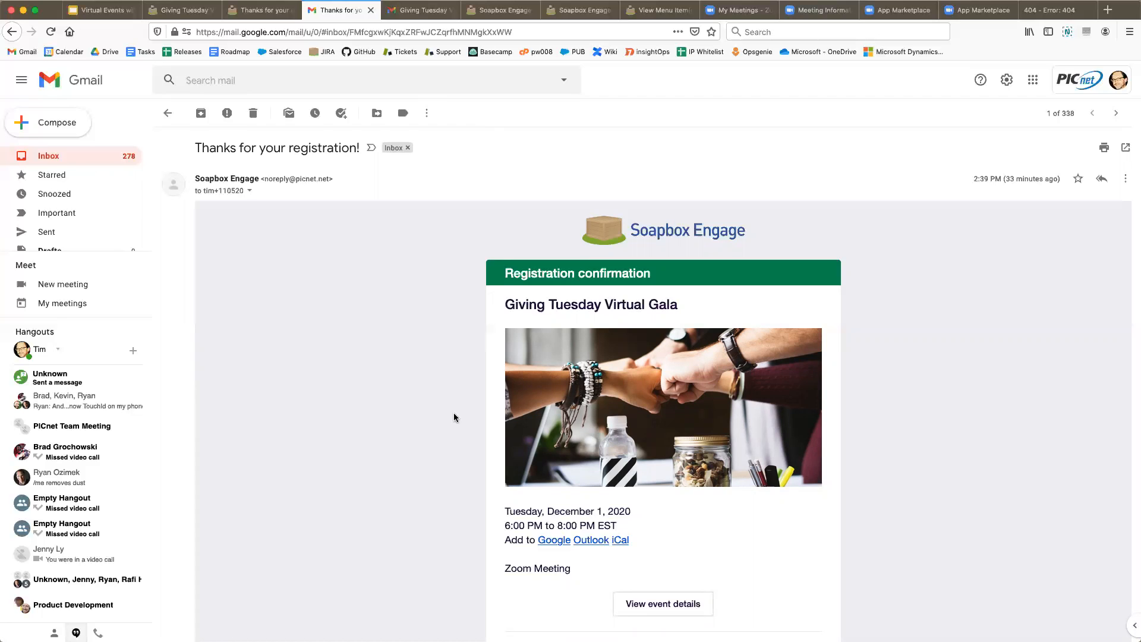
scroll(475, 374, "down", 3)
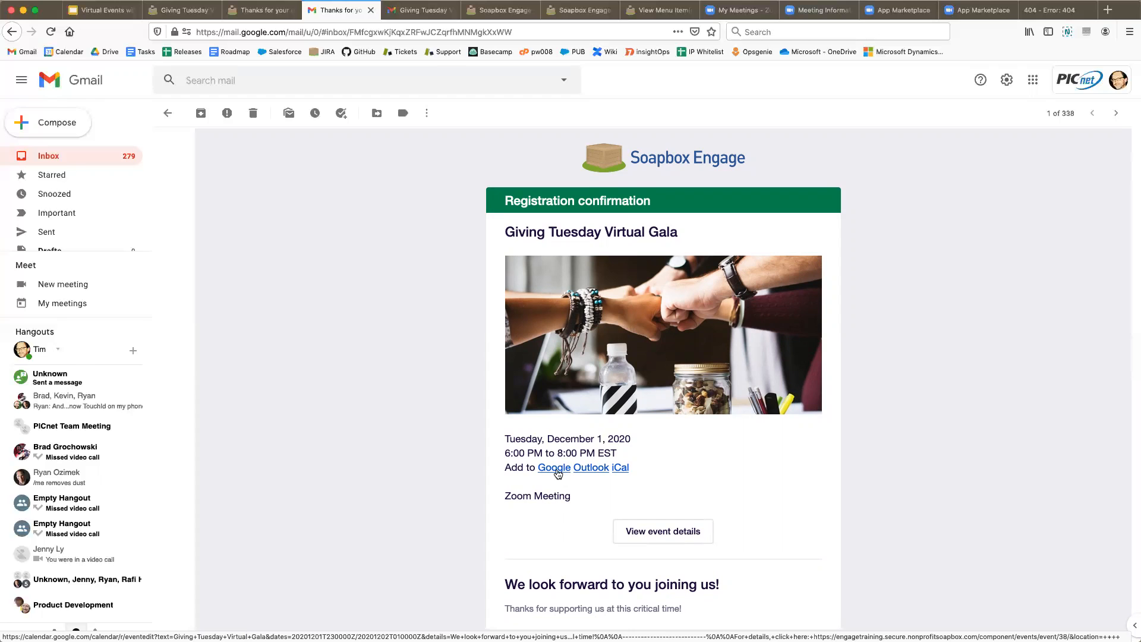
scroll(553, 470, "down", 3)
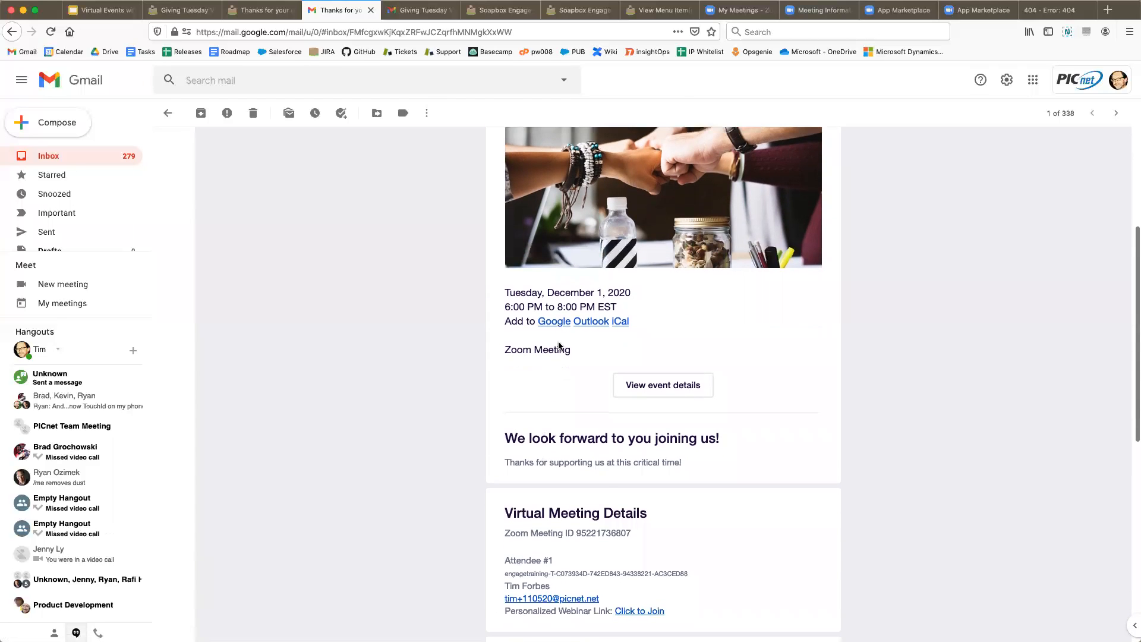
scroll(426, 422, "down", 3)
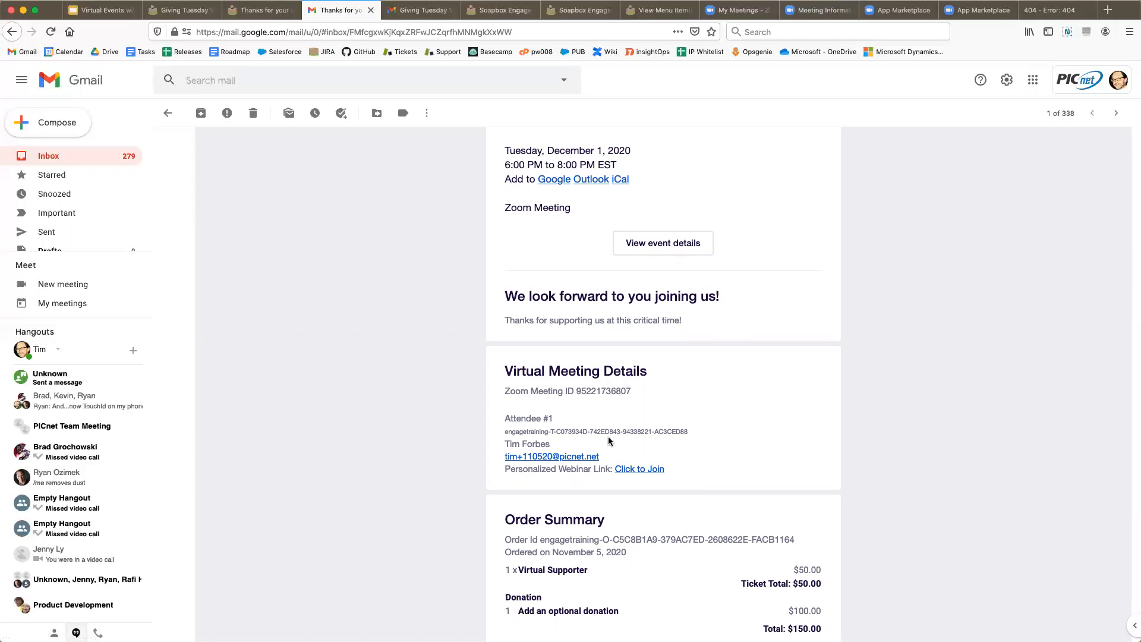
scroll(406, 474, "up", 6)
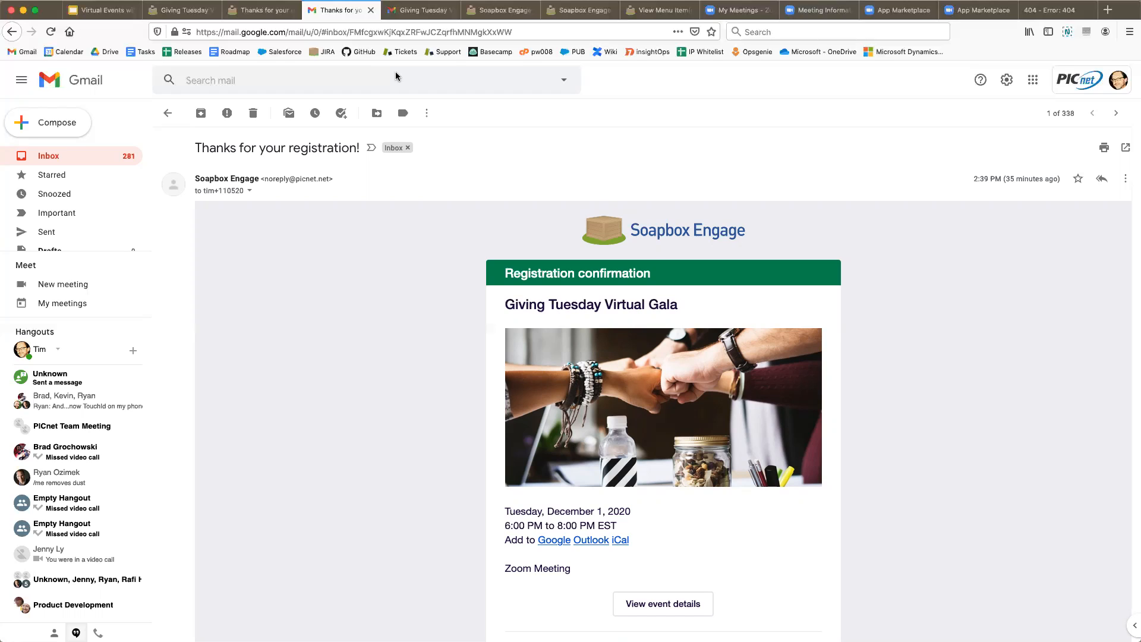
- Check the Zoom registration email, then go to the gala's event page in Soapbox Engage
left_click(424, 10)
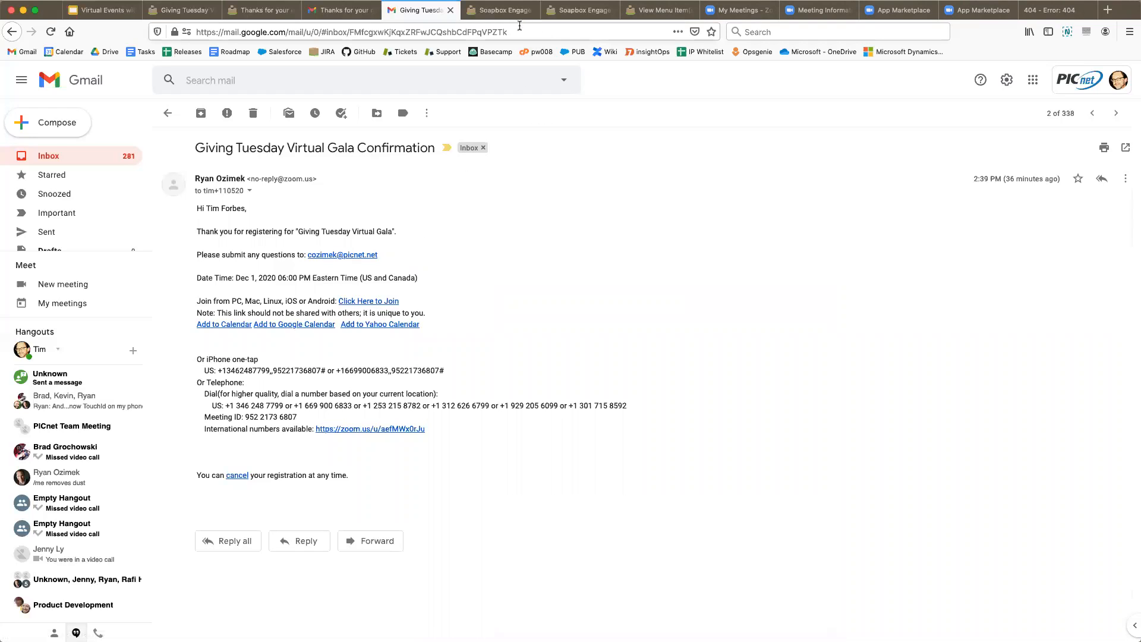
left_click(498, 13)
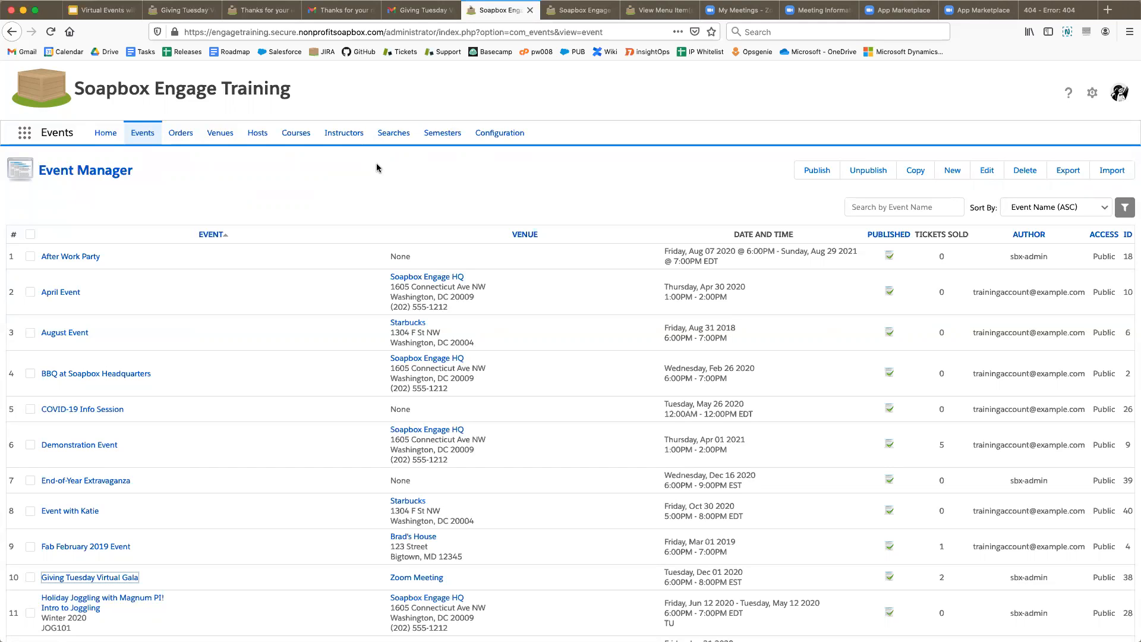
left_click(584, 15)
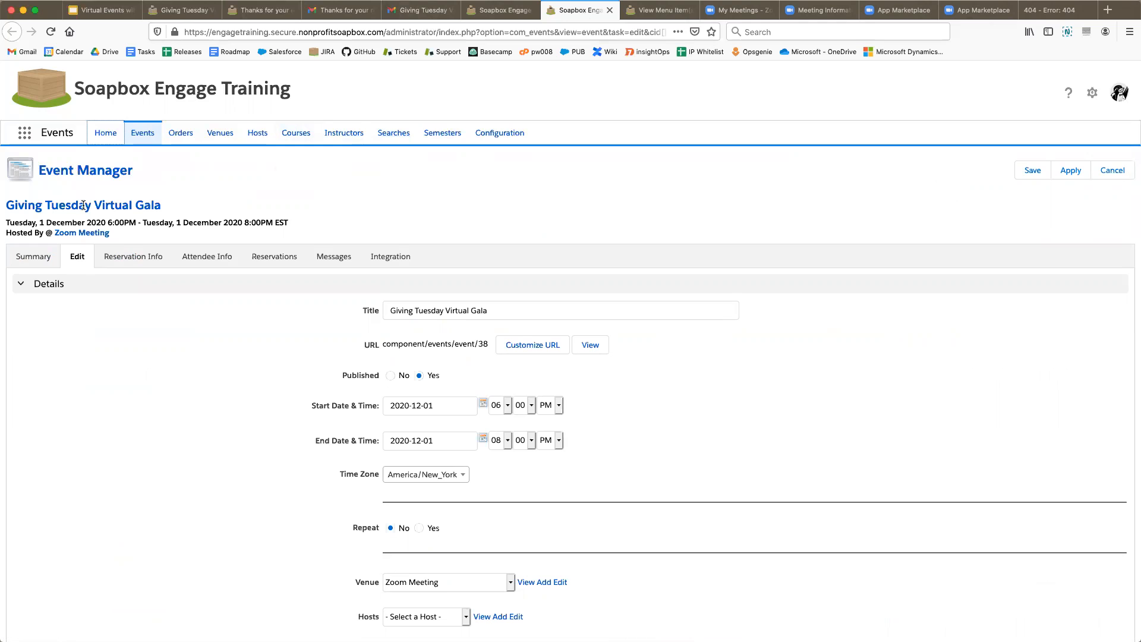
- Expand the gala's Zoom integration (Enable Integration: Yes) and open the linked meeting chooser
left_click(391, 258)
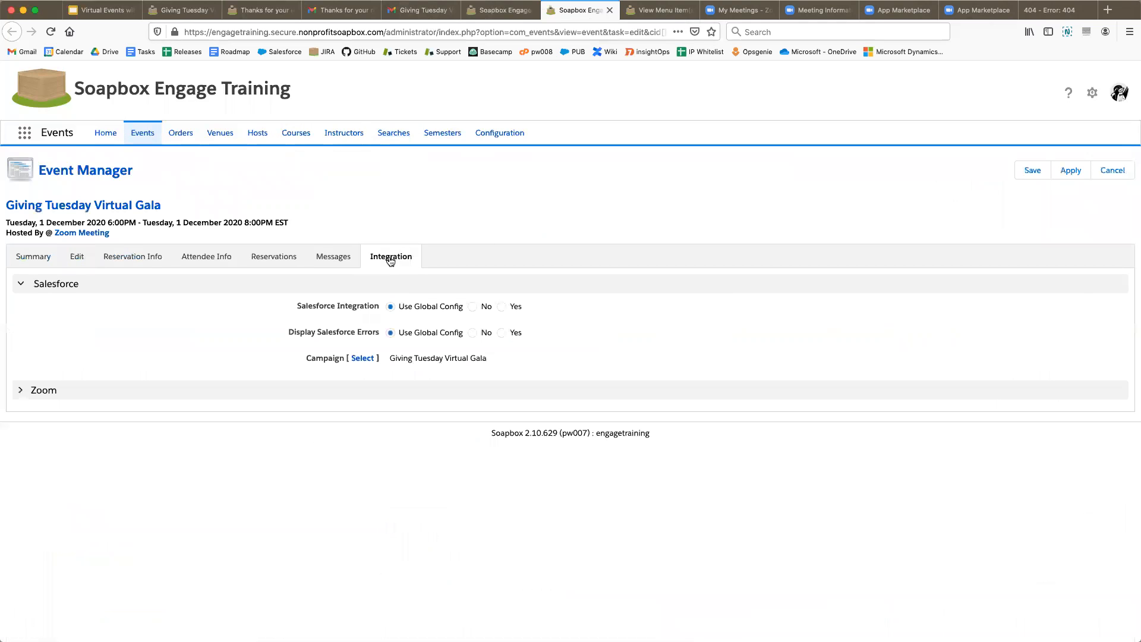
left_click(104, 395)
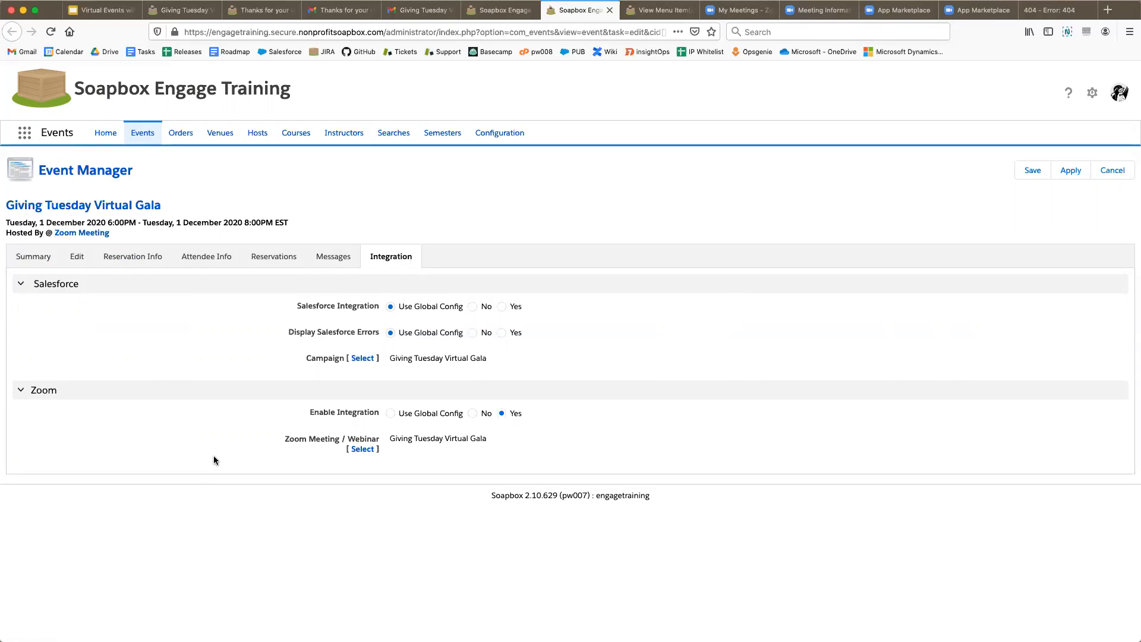
mouse_move(357, 421)
left_click(362, 450)
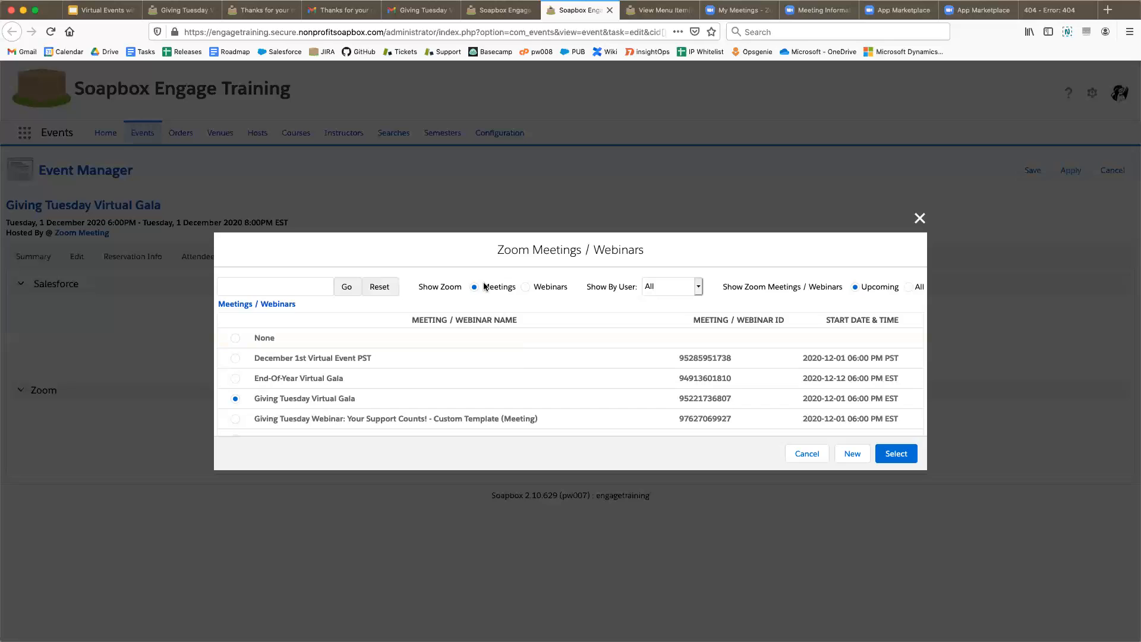
- Switch the chooser to webinars, keep the Show By User filter unchanged, and list All
left_click(526, 288)
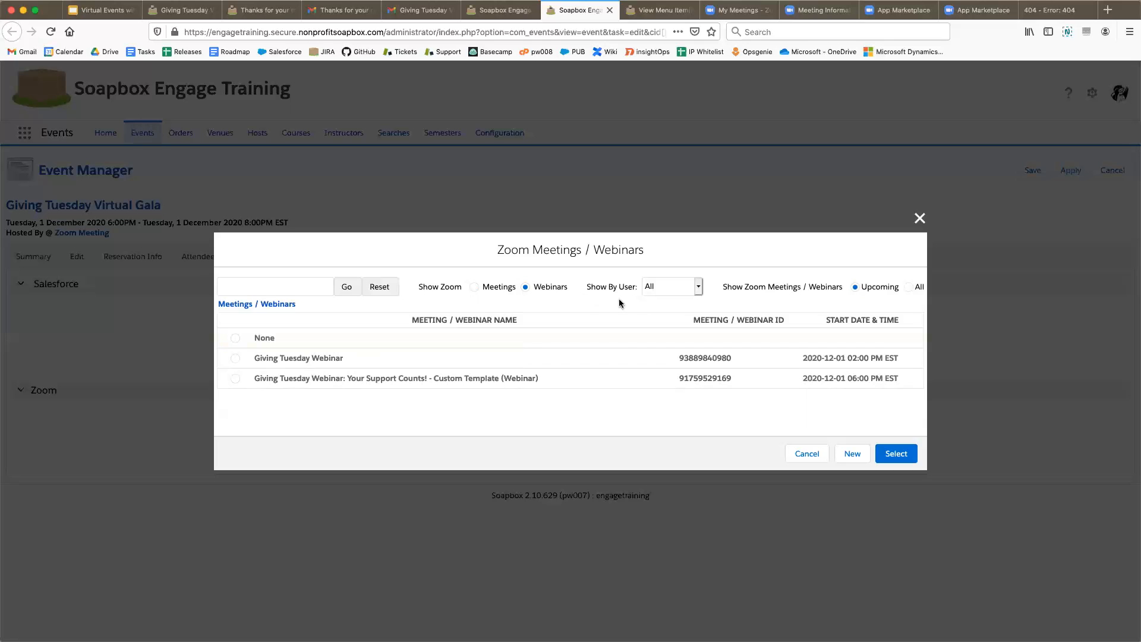
left_click(661, 289)
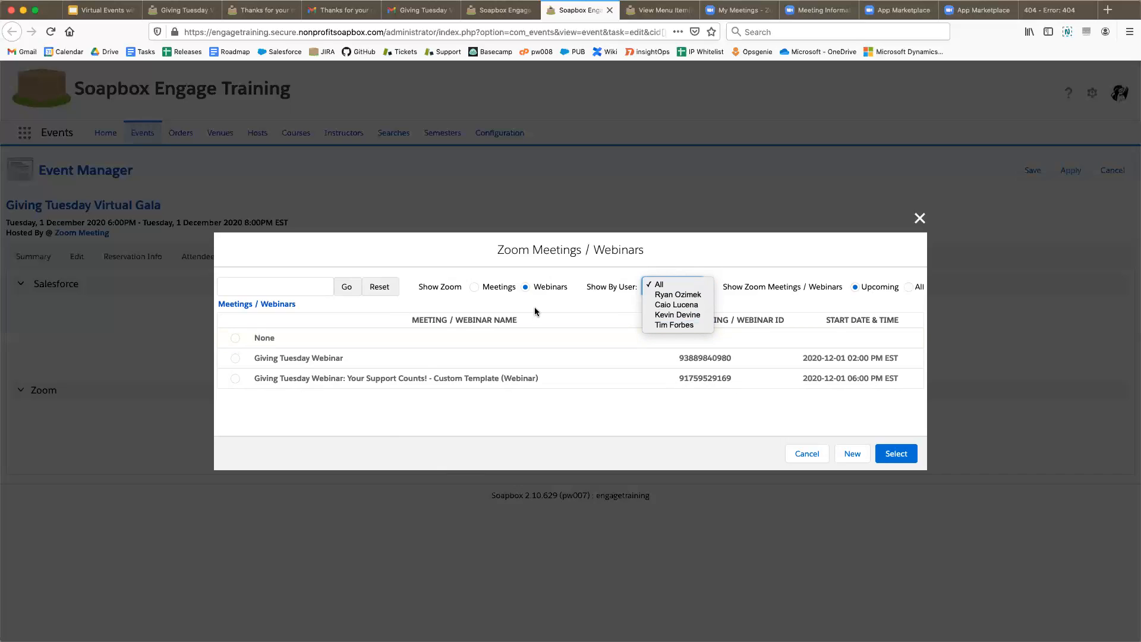
left_click(692, 260)
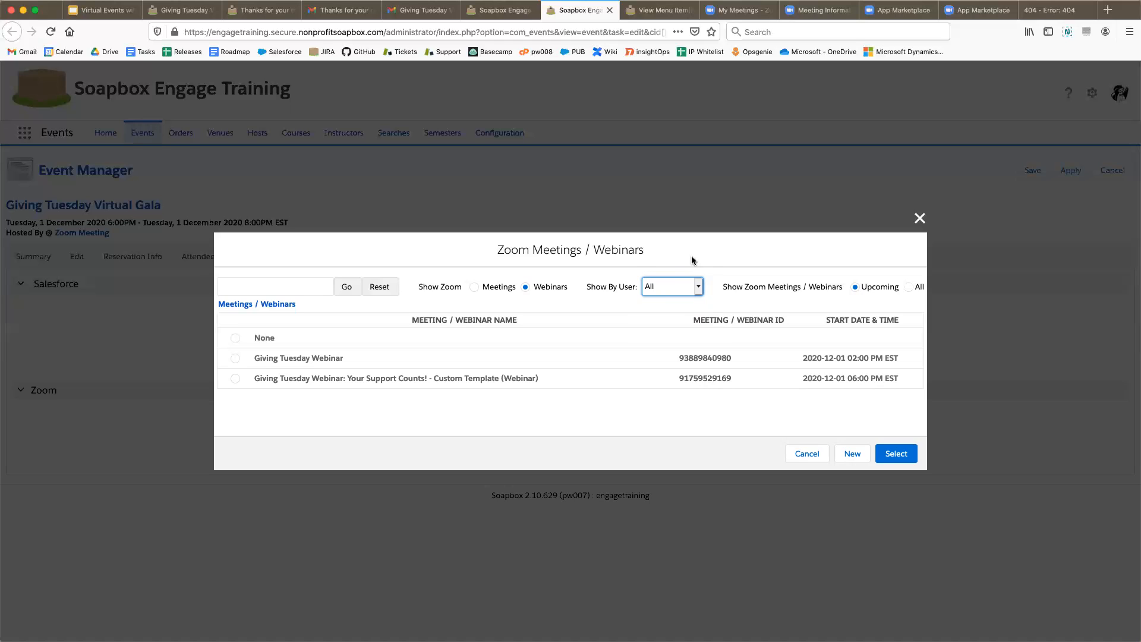
mouse_move(824, 290)
left_click(909, 287)
- Create a New Zoom meeting, prefilled as Giving Tuesday Virtual Gala on 2020-12-01 at 06:00 PM
mouse_move(772, 290)
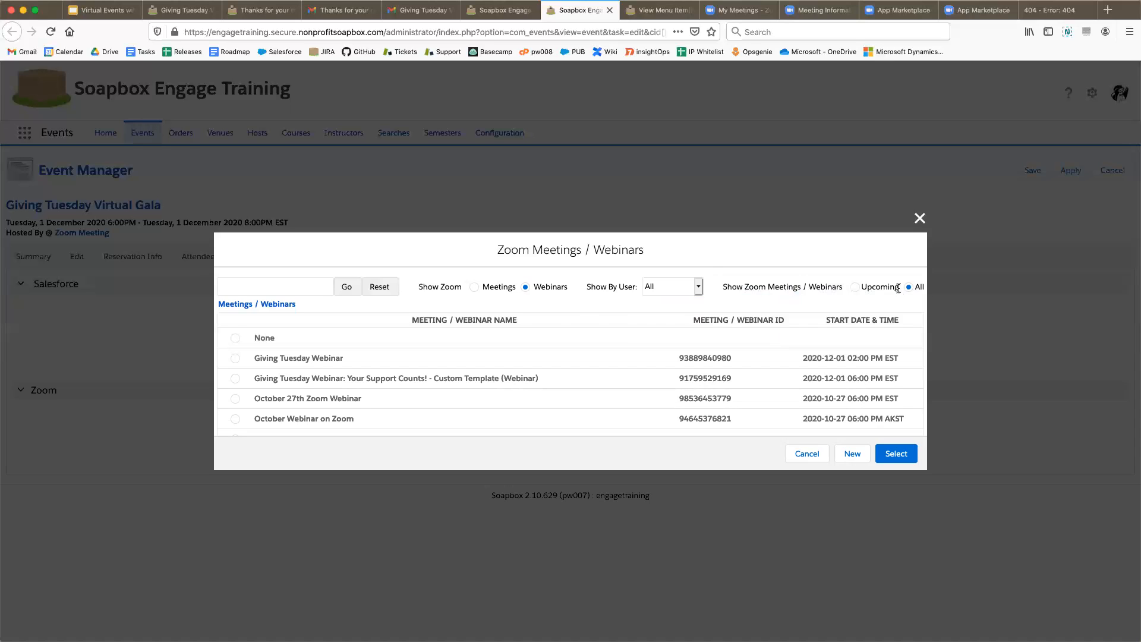
left_click(313, 287)
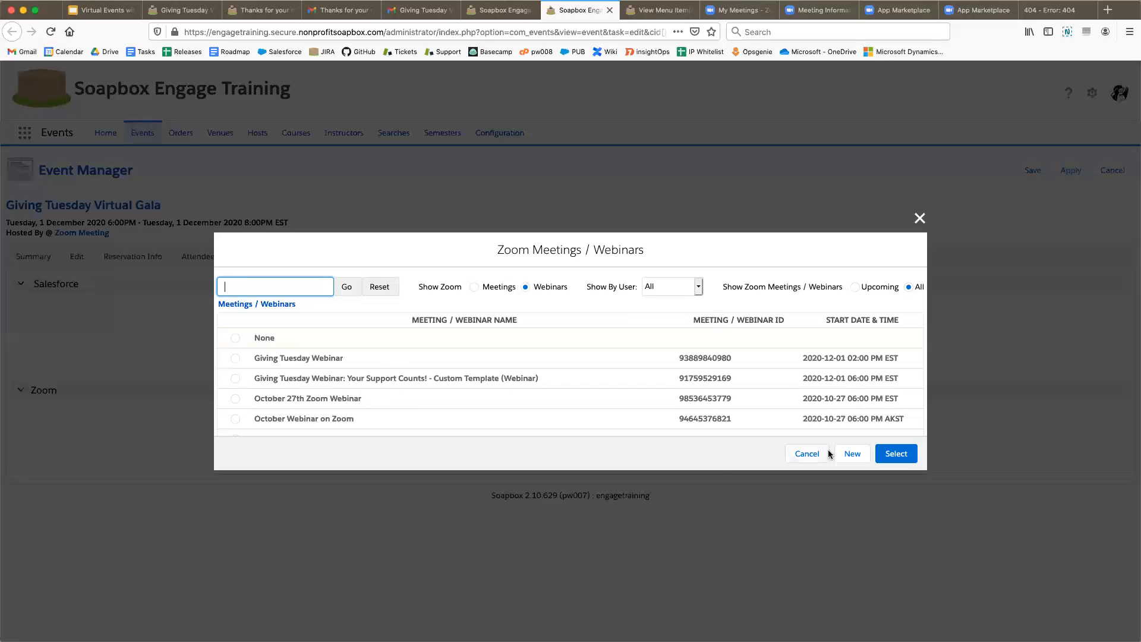
left_click(853, 453)
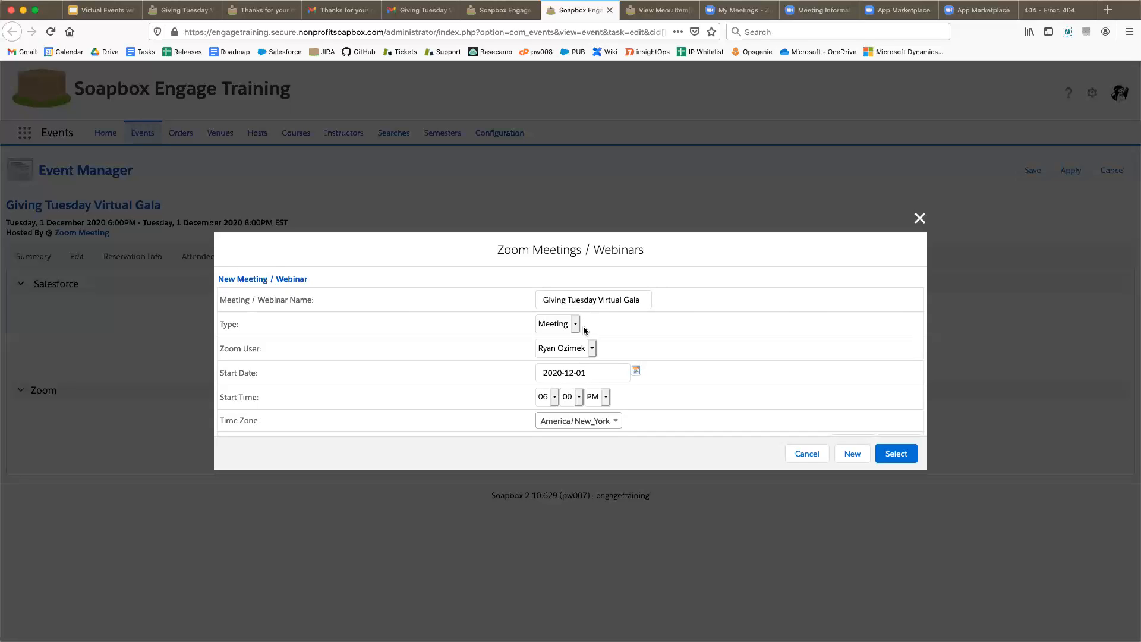
- Create the Zoom meeting as type Meeting with the current host, 2020-12-01 6:00 PM America/New_York
left_click(574, 324)
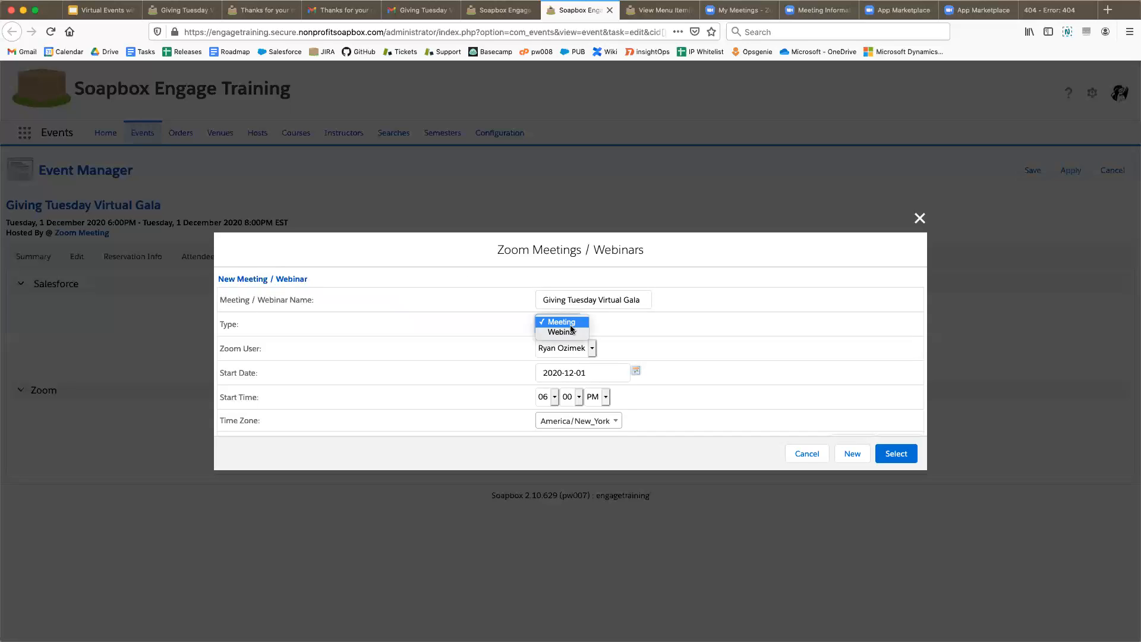
left_click(600, 326)
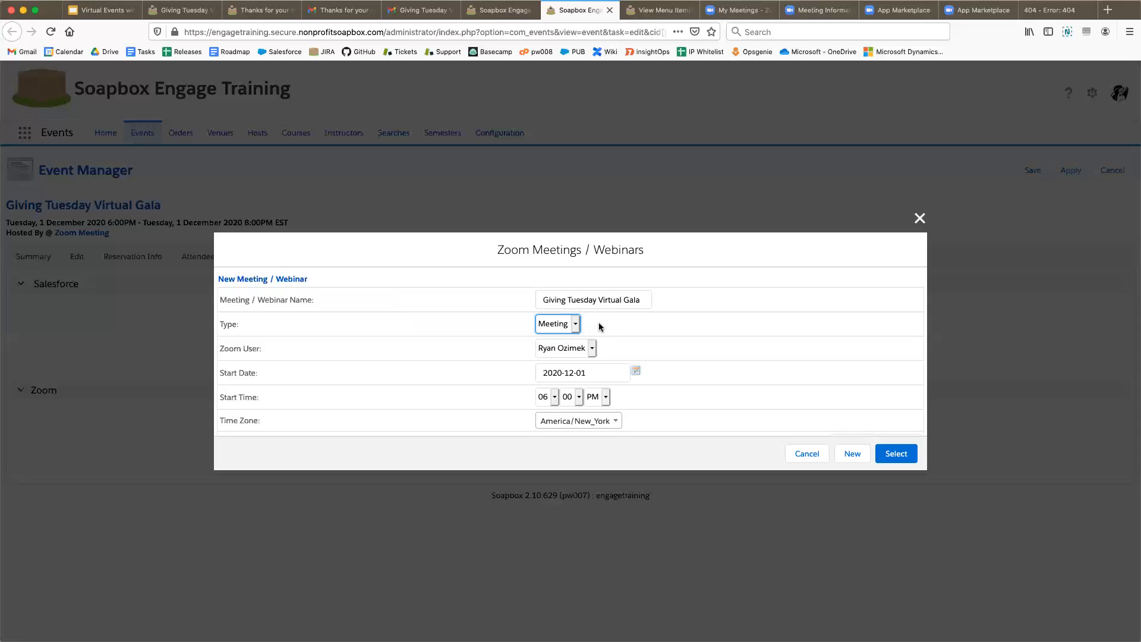
left_click(569, 352)
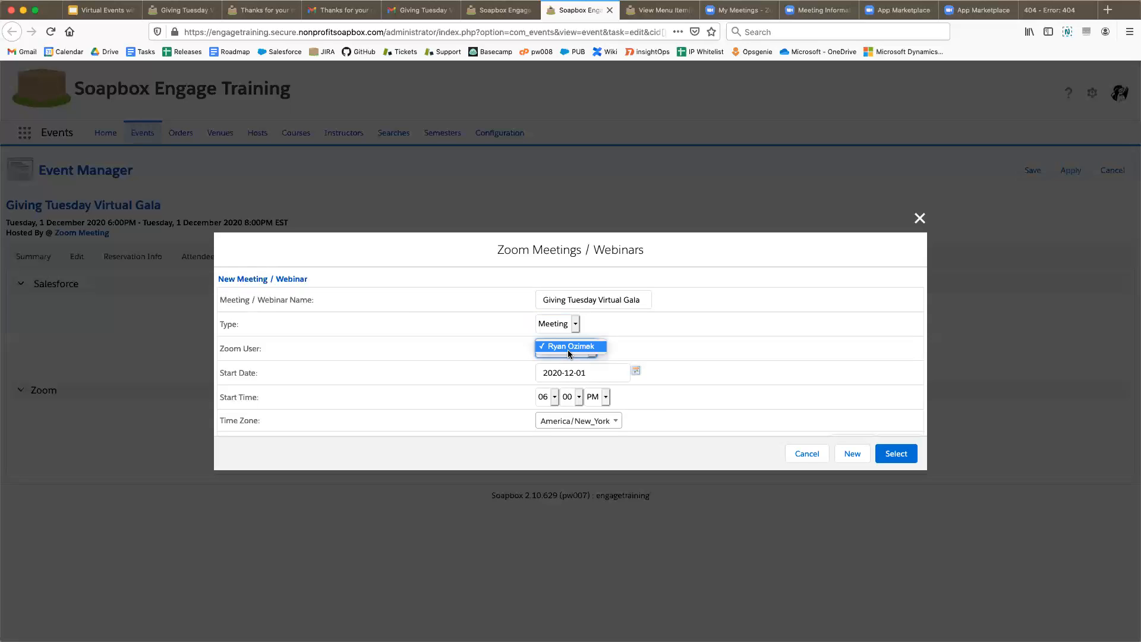
left_click(601, 346)
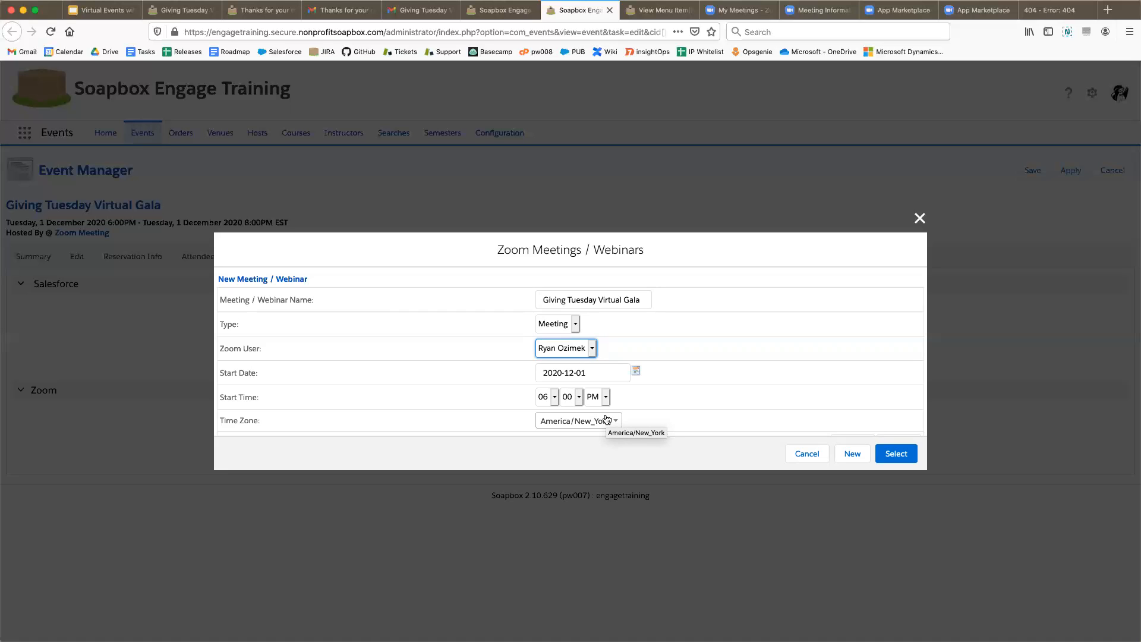
scroll(758, 358, "down", 1)
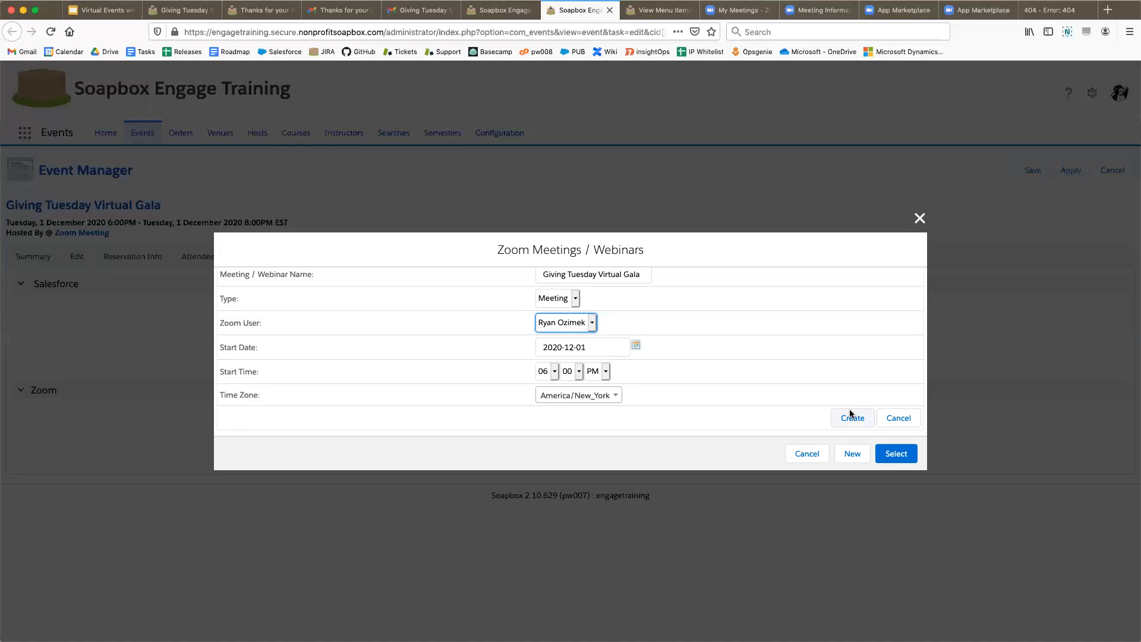
left_click(917, 220)
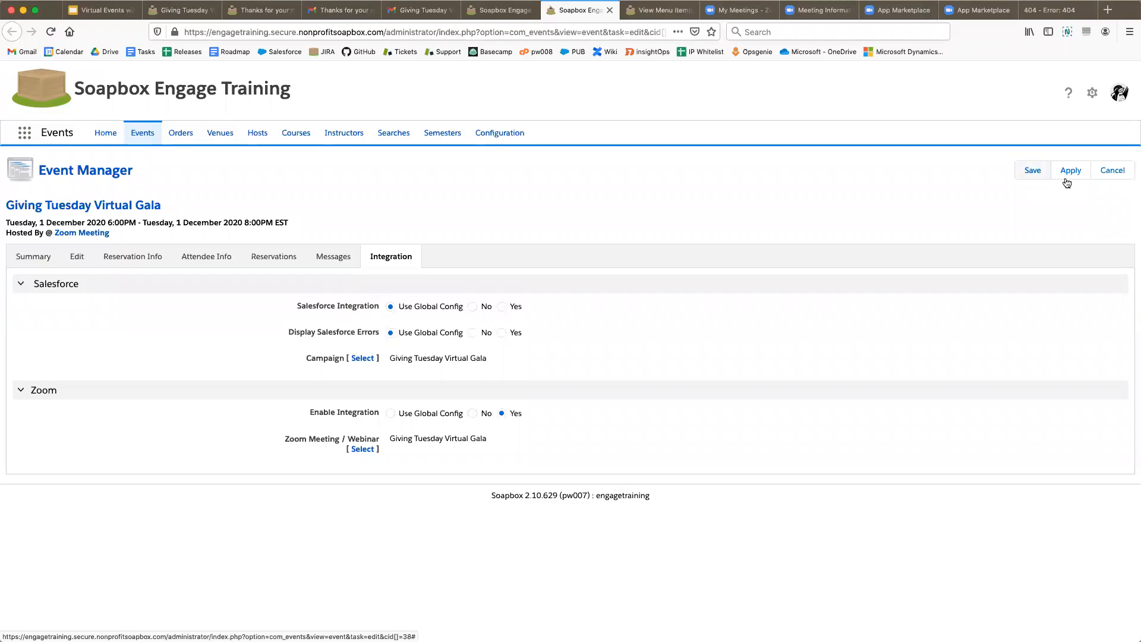
- Save the event's Zoom integration settings and close the View Menu Item(s) tab
left_click(1111, 172)
left_click(671, 13)
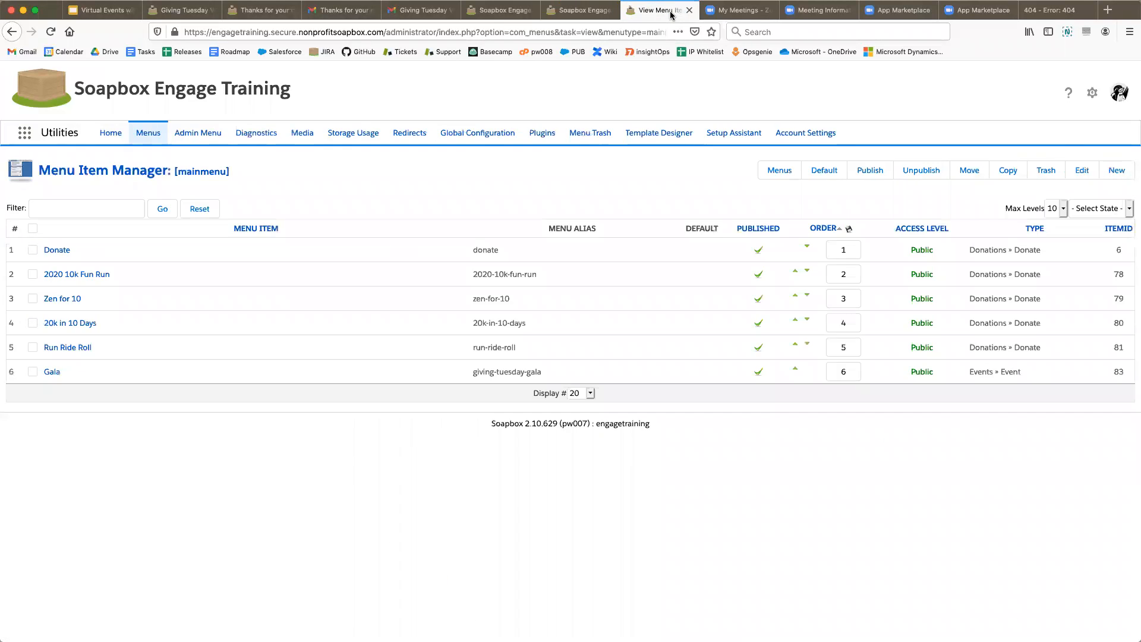
left_click(688, 11)
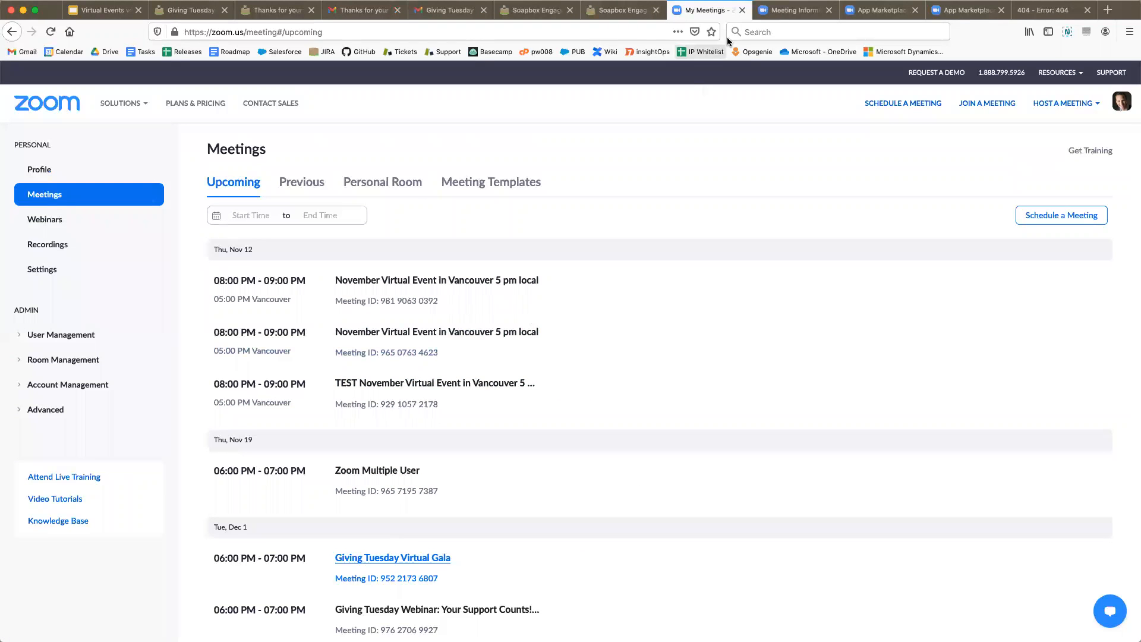
- Check the gala meeting's Registration section and its two registrants, then go to App Marketplace
left_click(793, 10)
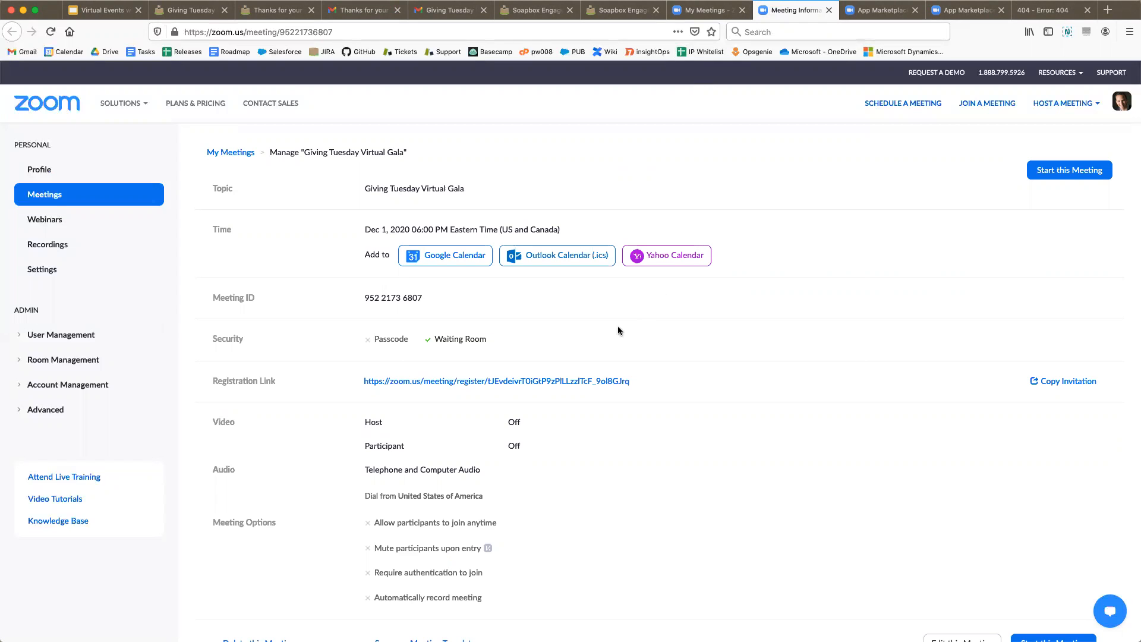
scroll(619, 326, "down", 6)
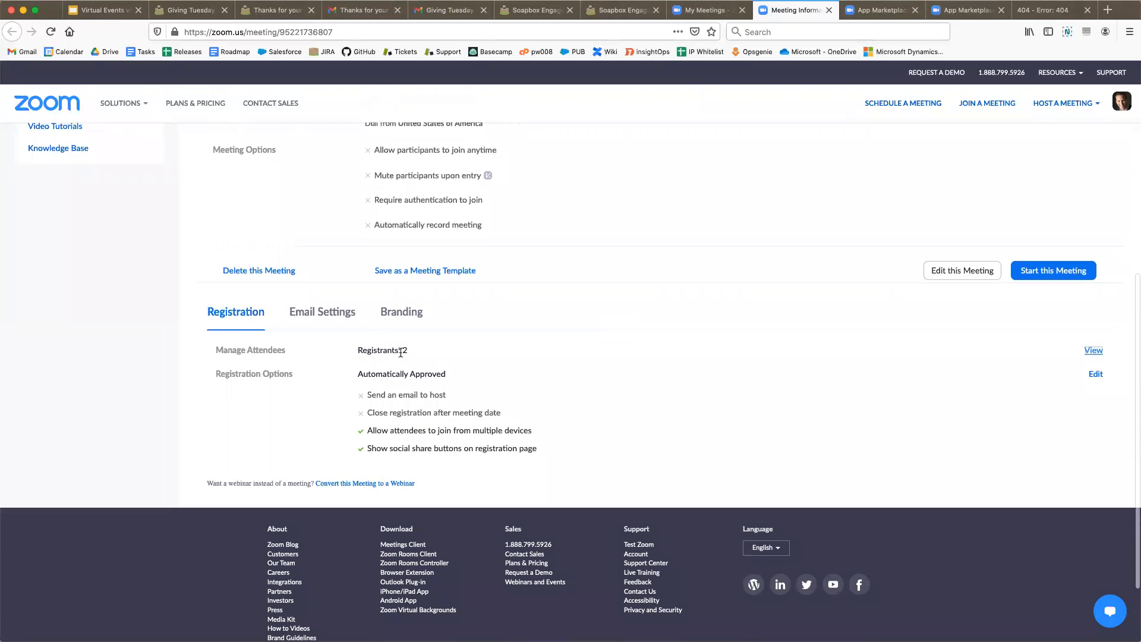
left_click(1093, 351)
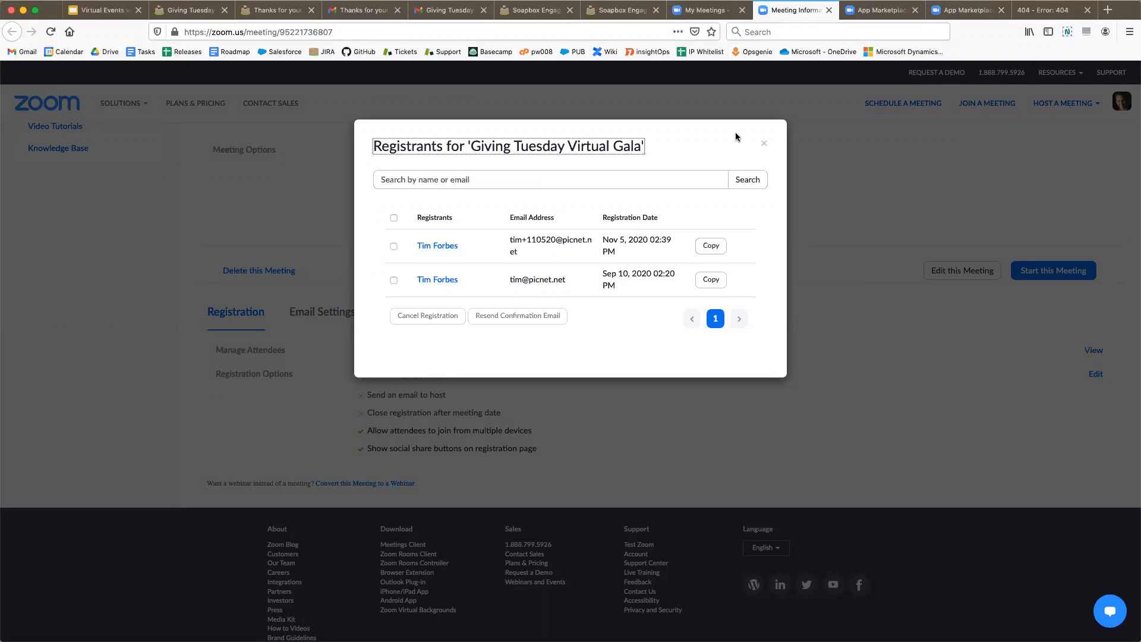
left_click(763, 146)
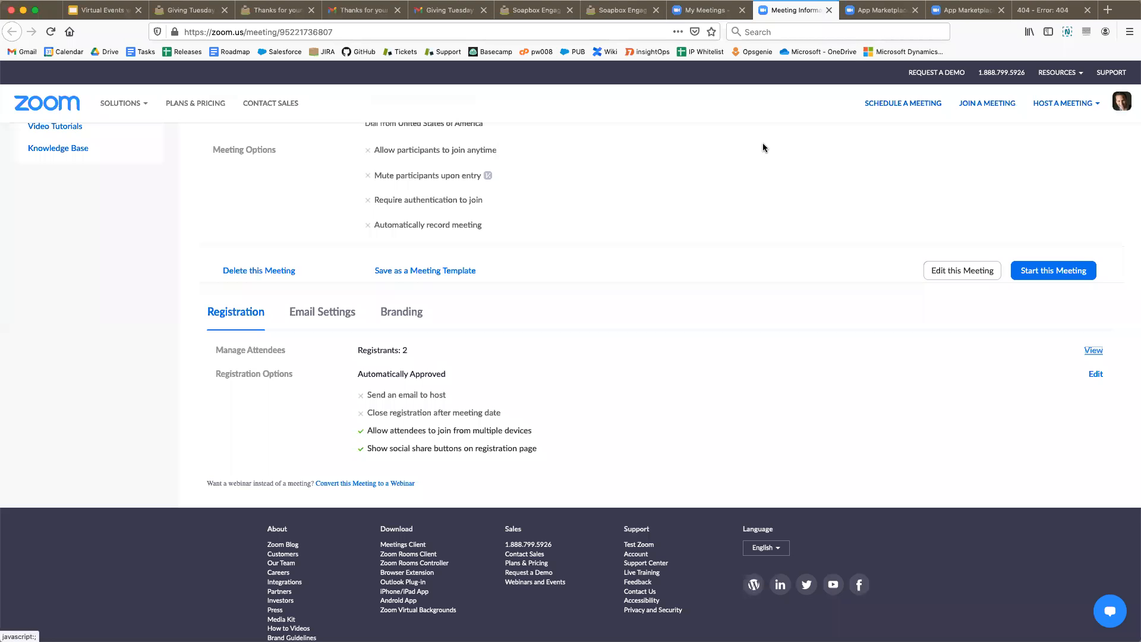
left_click(881, 12)
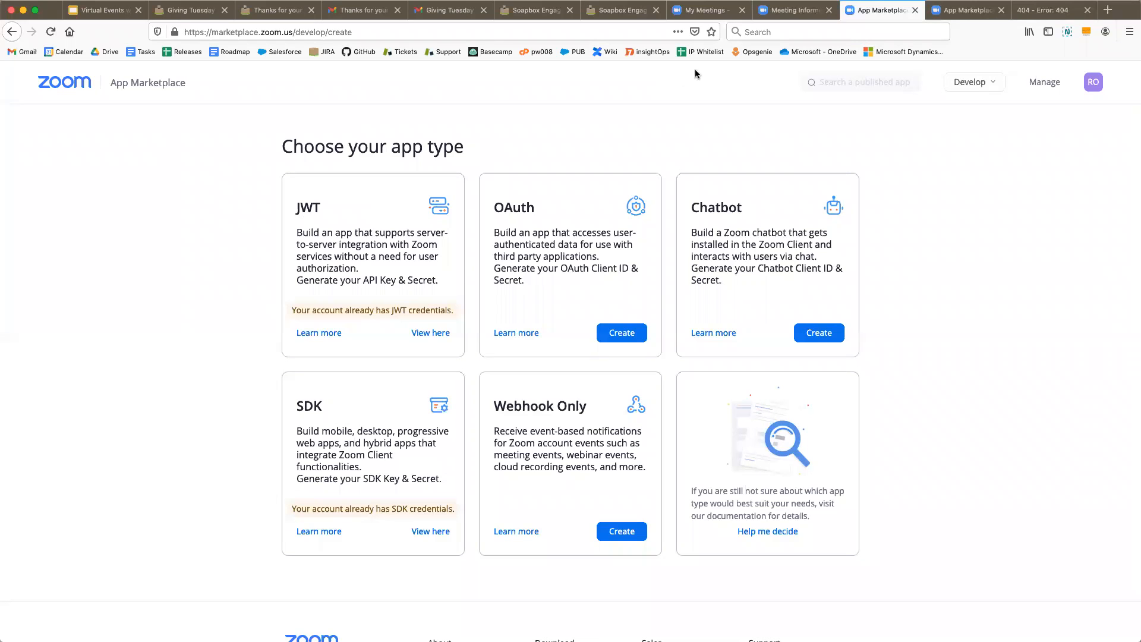
left_click(948, 14)
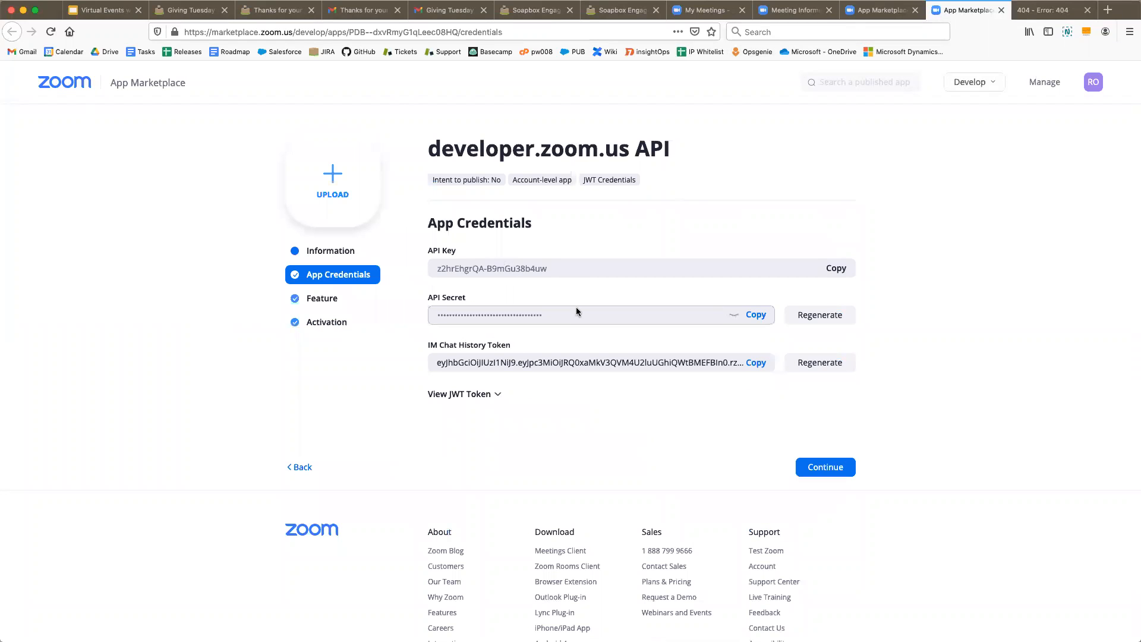
- Return to the Choose your app type page, then switch to the registration confirmation email
left_click(884, 12)
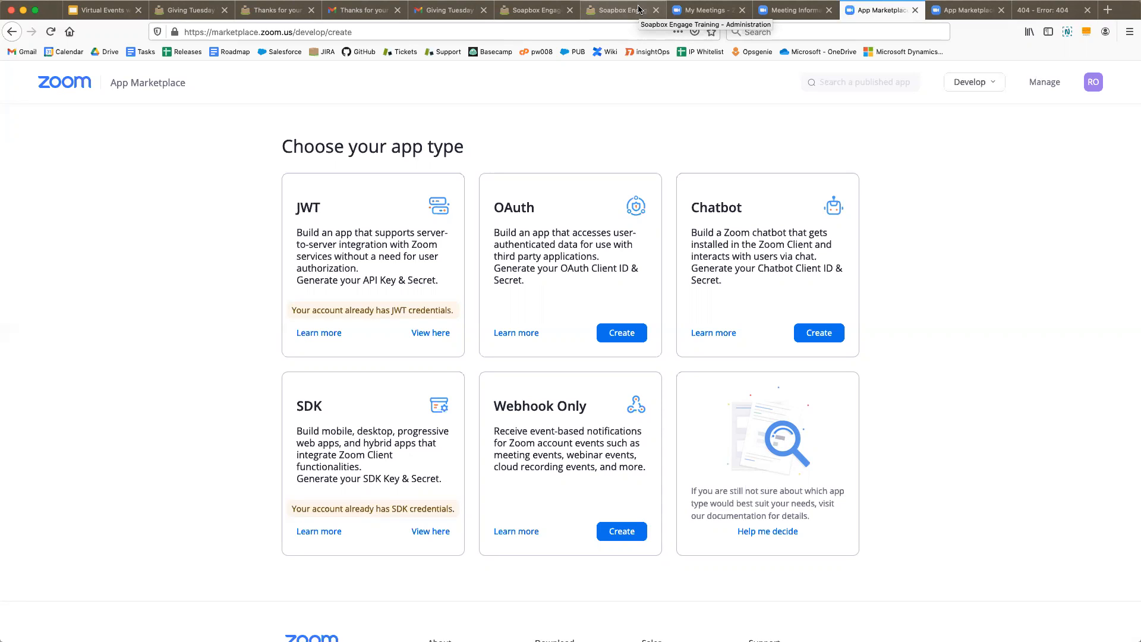
left_click(365, 12)
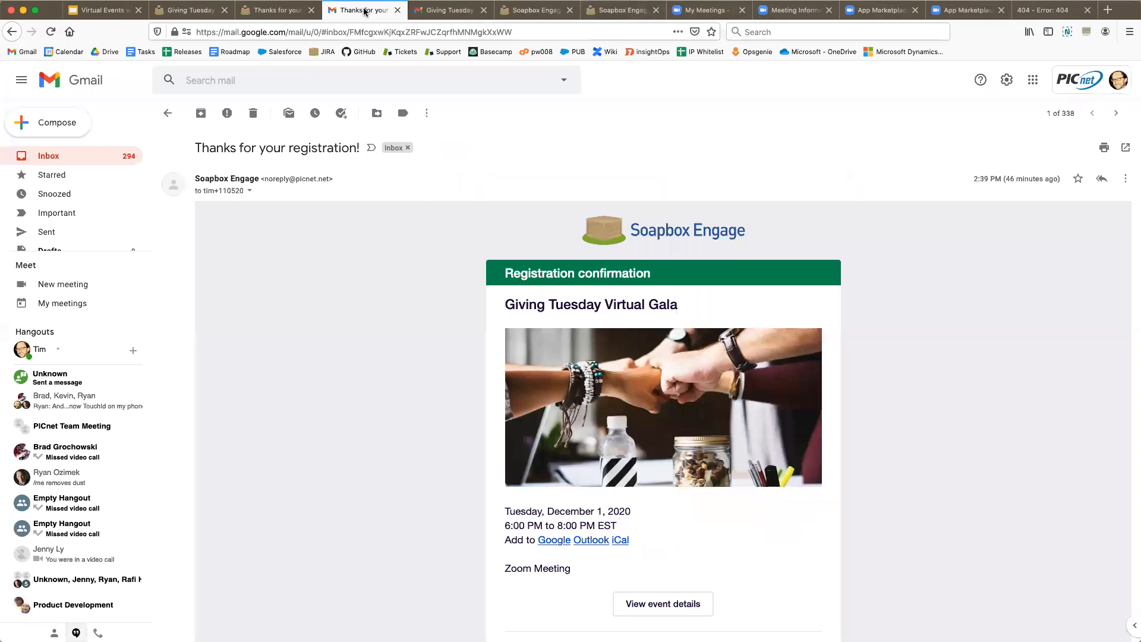
- Go back to the gala registration form and scroll to its top
left_click(198, 10)
scroll(205, 290, "up", 10)
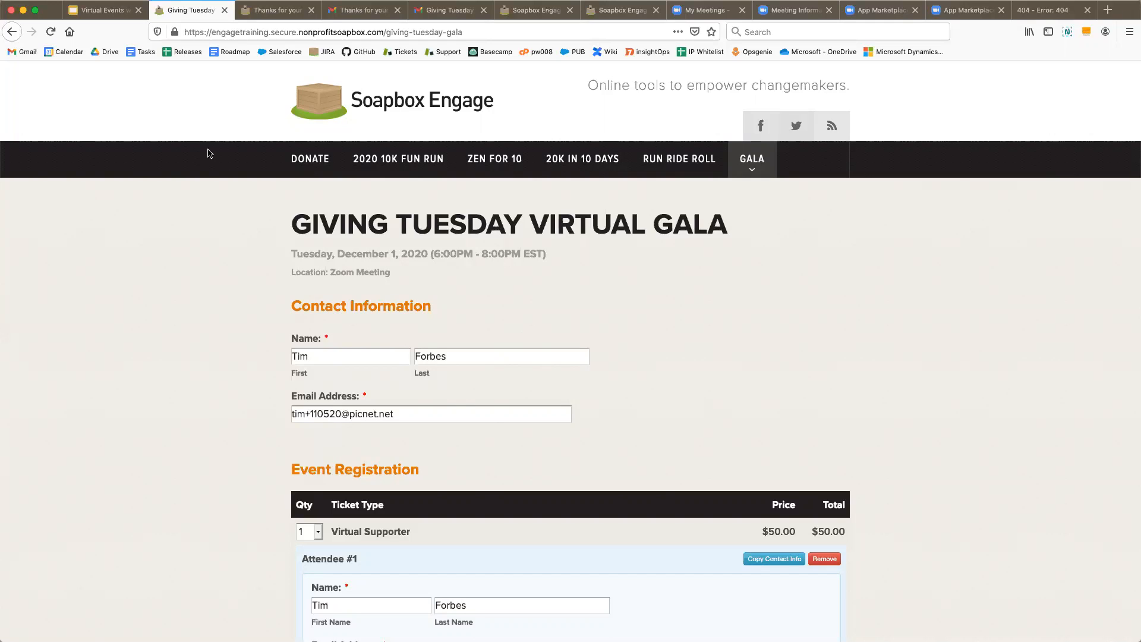
- From the Soapbox Engage admin event lists, open Orders in the Reservation Manager
left_click(531, 10)
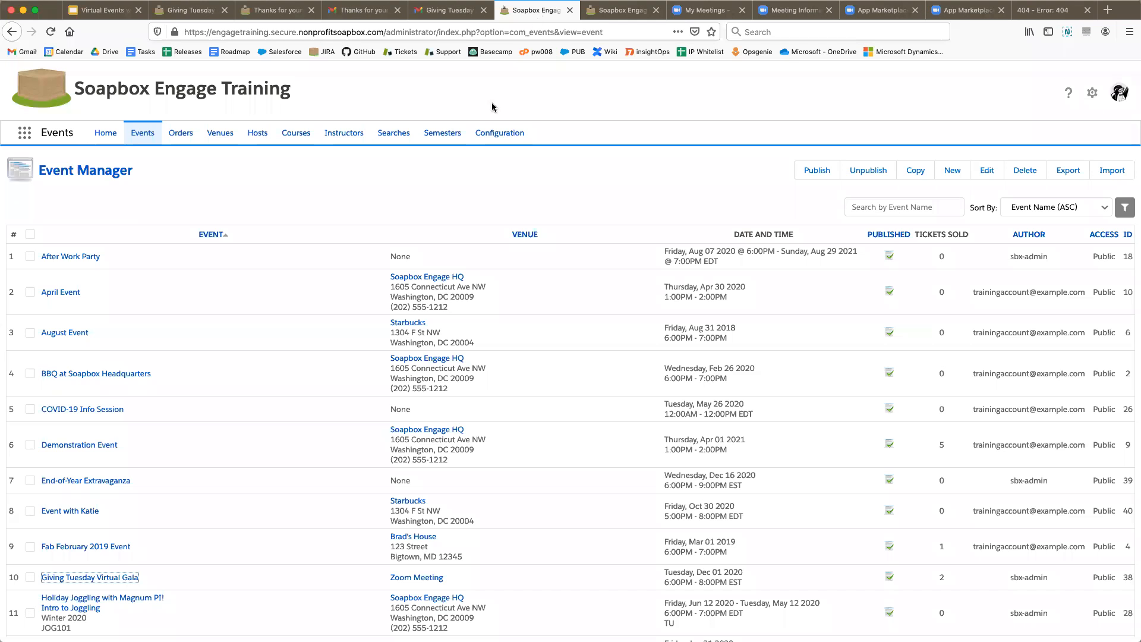
left_click(621, 11)
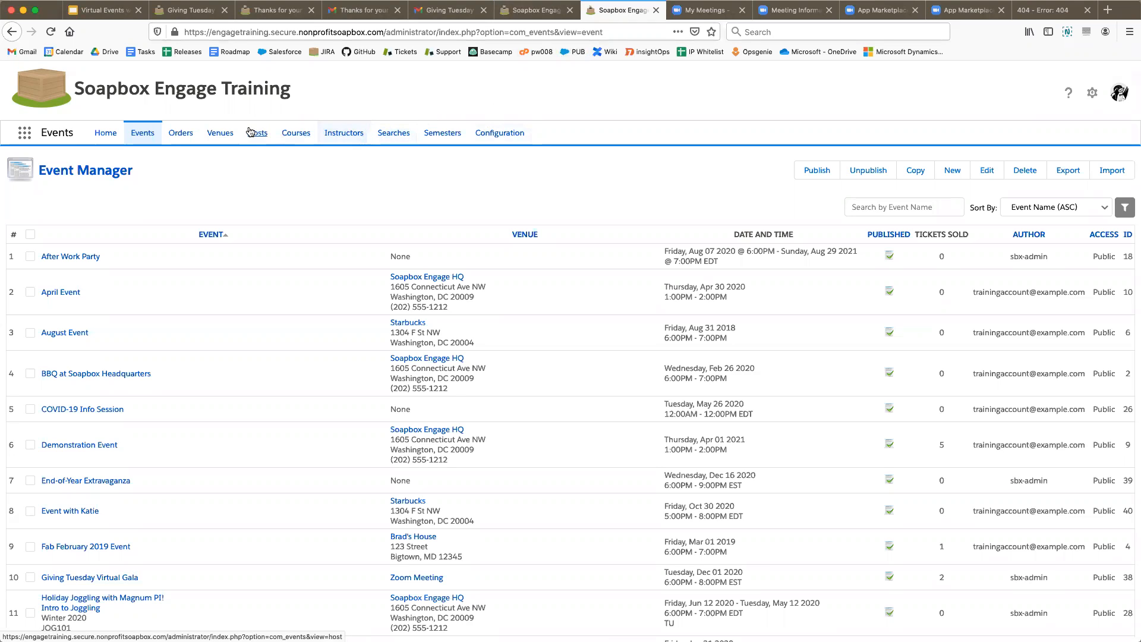
left_click(186, 135)
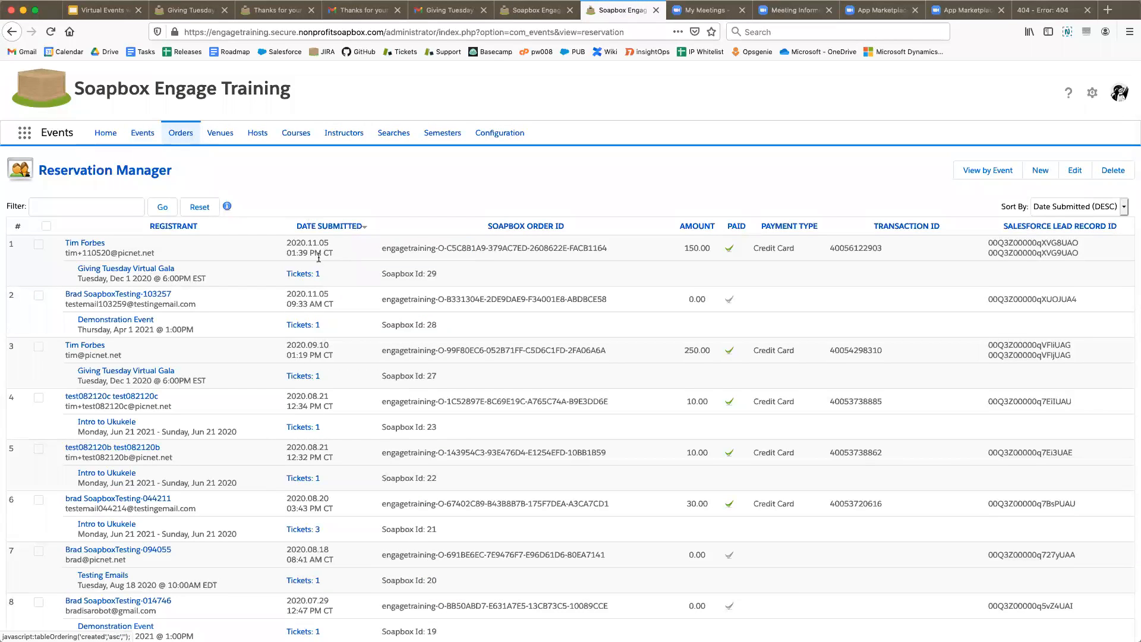
- Open the newest gala order's ticket and check its Zoom meeting ID and join link
left_click(308, 277)
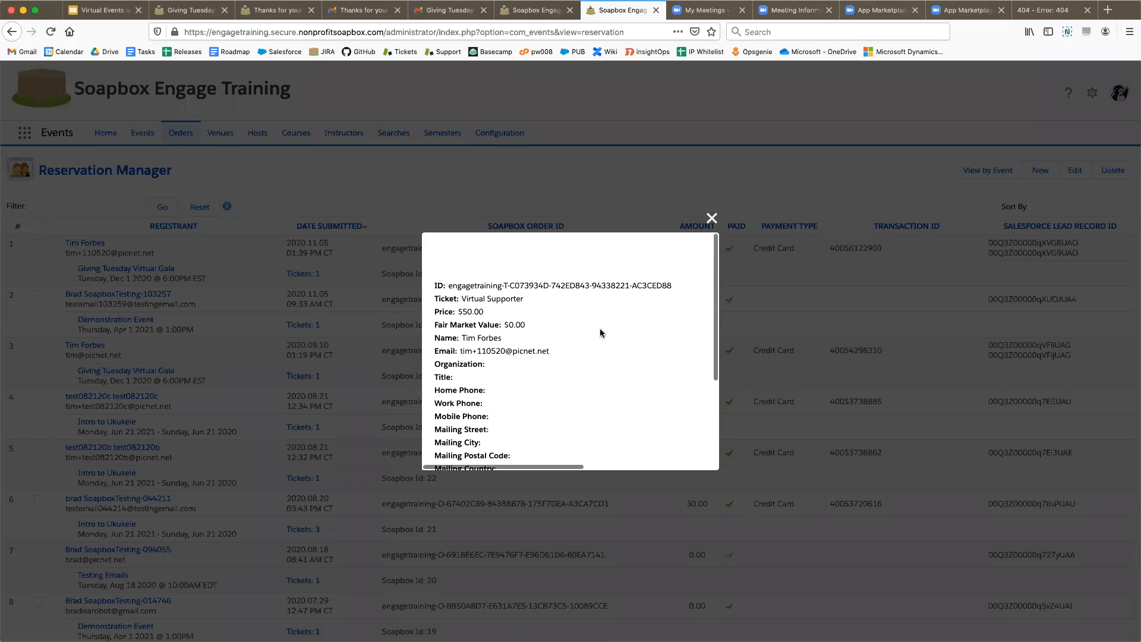
scroll(568, 344, "down", 5)
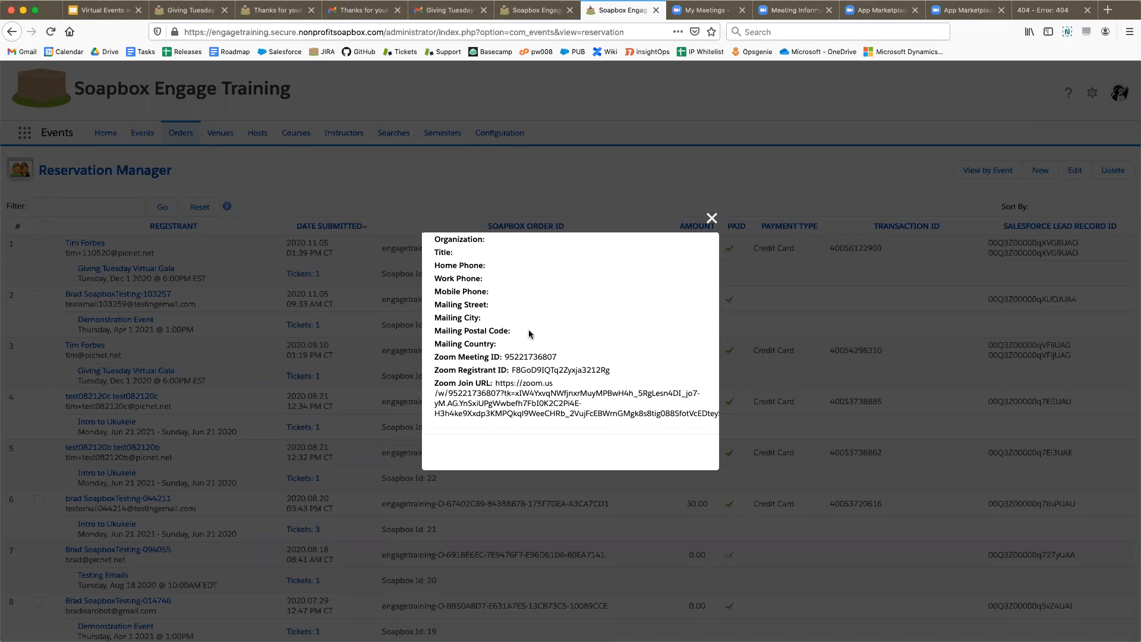
scroll(535, 344, "up", 3)
scroll(535, 343, "down", 3)
scroll(562, 379, "up", 4)
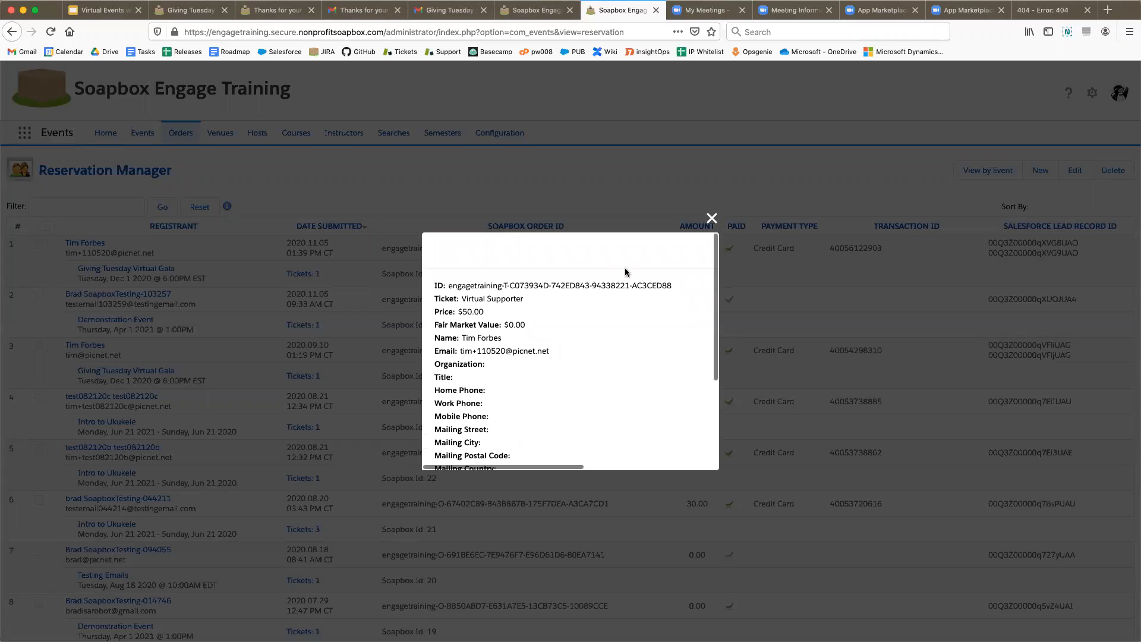
left_click(712, 219)
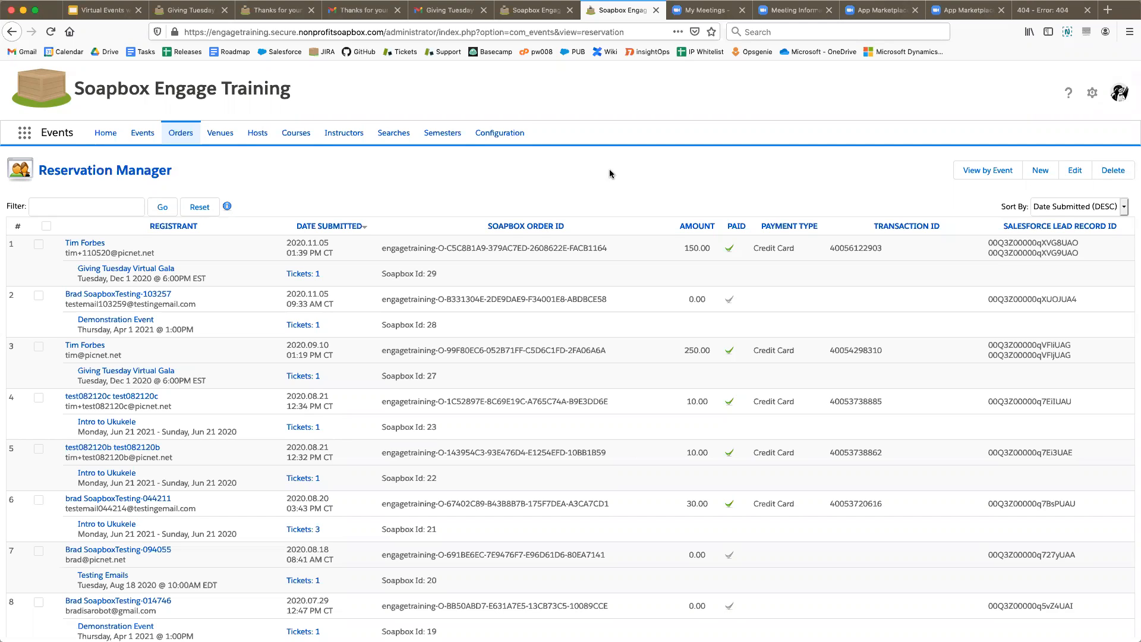
- Glance at the Soapbox and Zoom confirmation emails, then return to the gala registration form
left_click(361, 10)
left_click(411, 8)
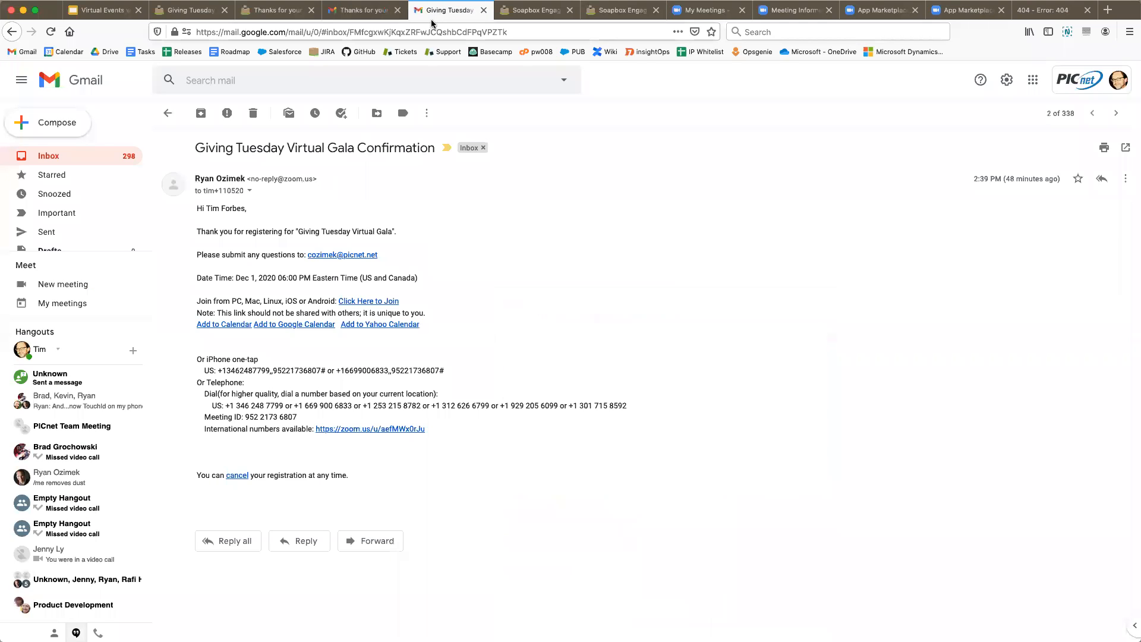
left_click(189, 10)
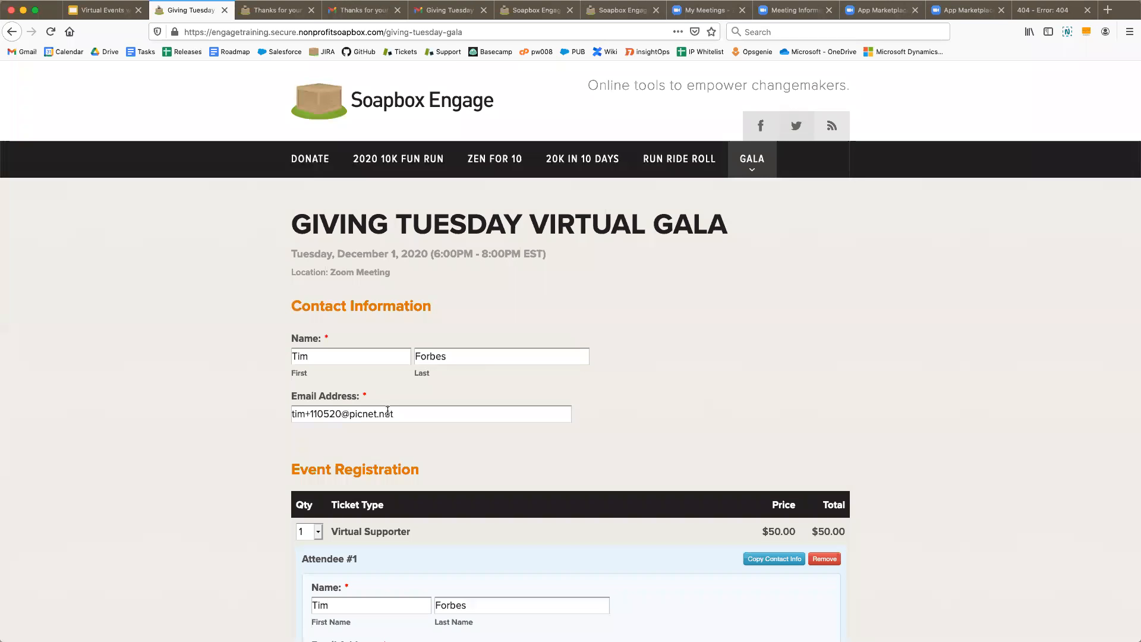
scroll(225, 349, "down", 2)
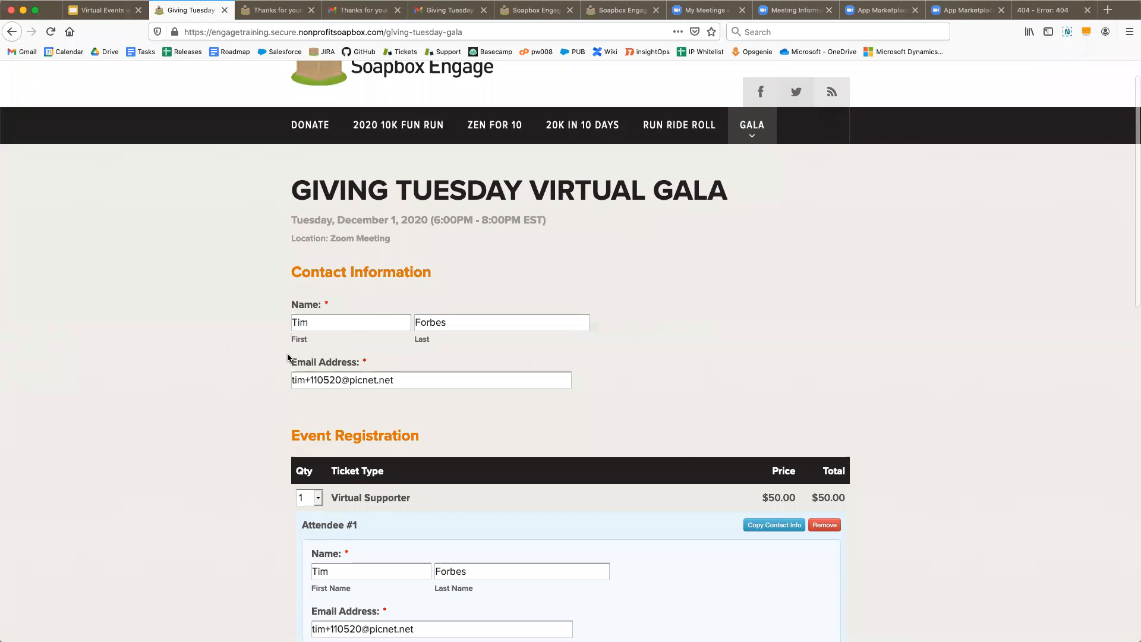
scroll(216, 384, "down", 5)
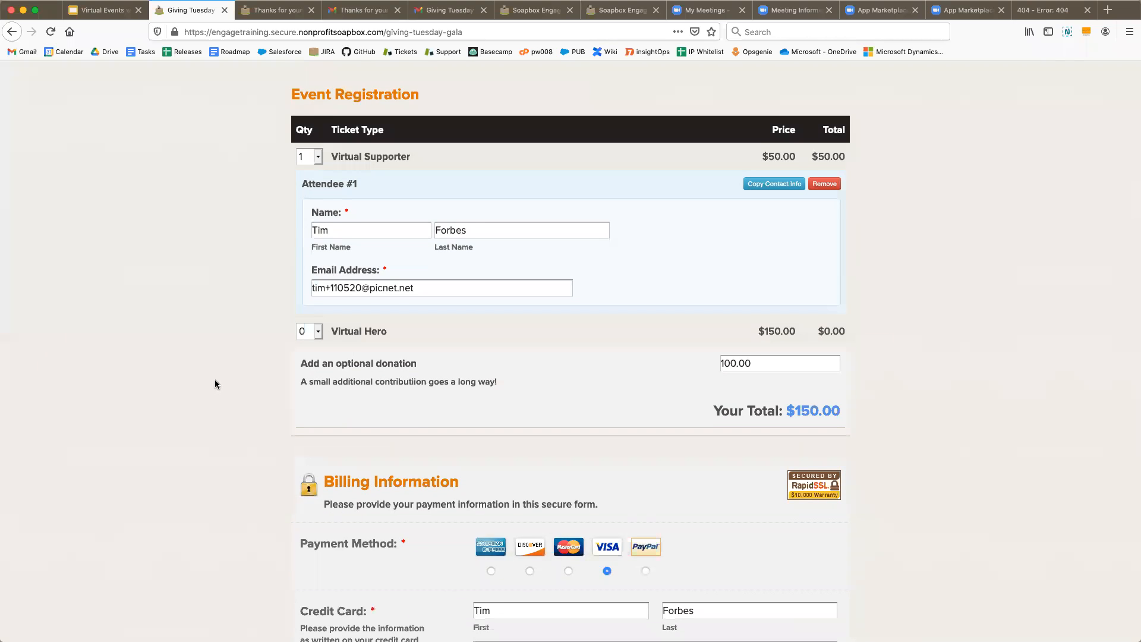
scroll(216, 382, "down", 4)
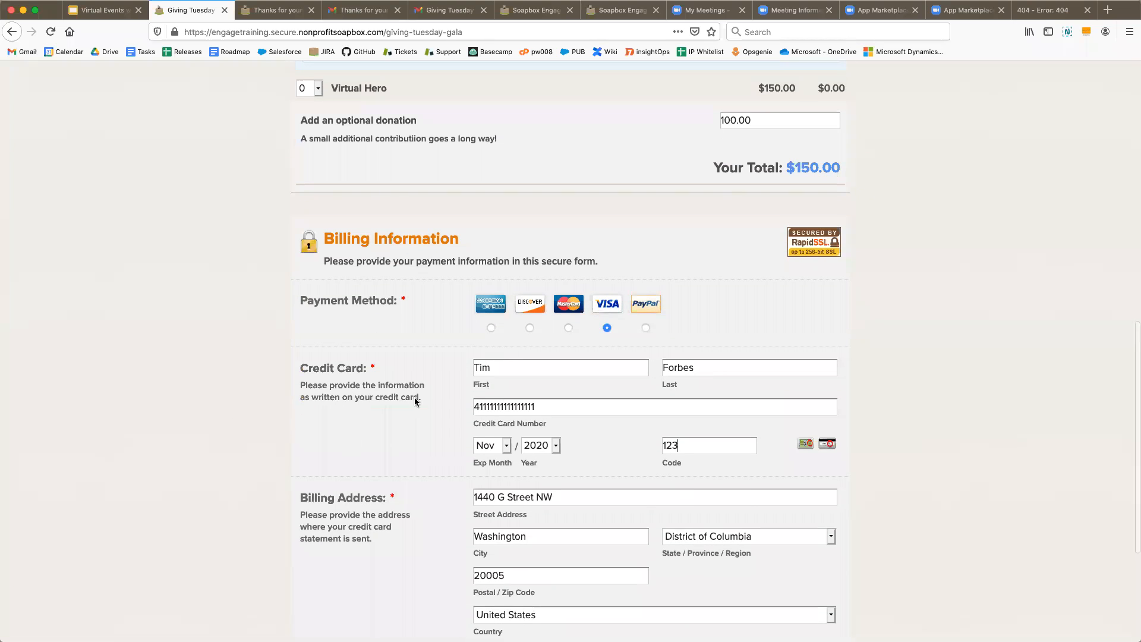
scroll(159, 381, "down", 1)
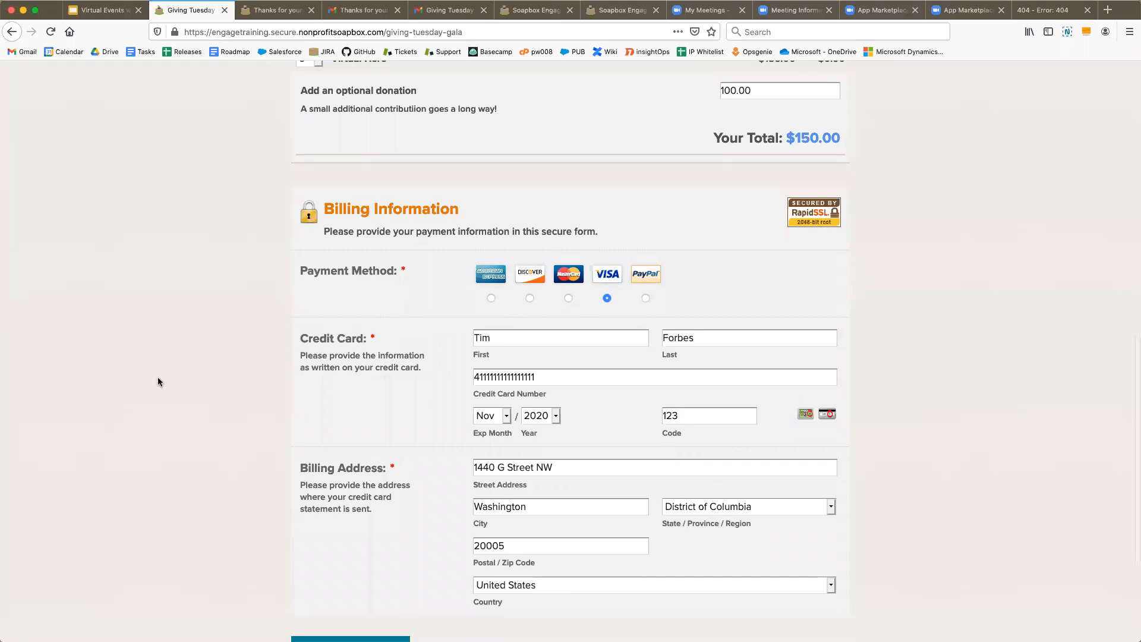
scroll(158, 382, "up", 10)
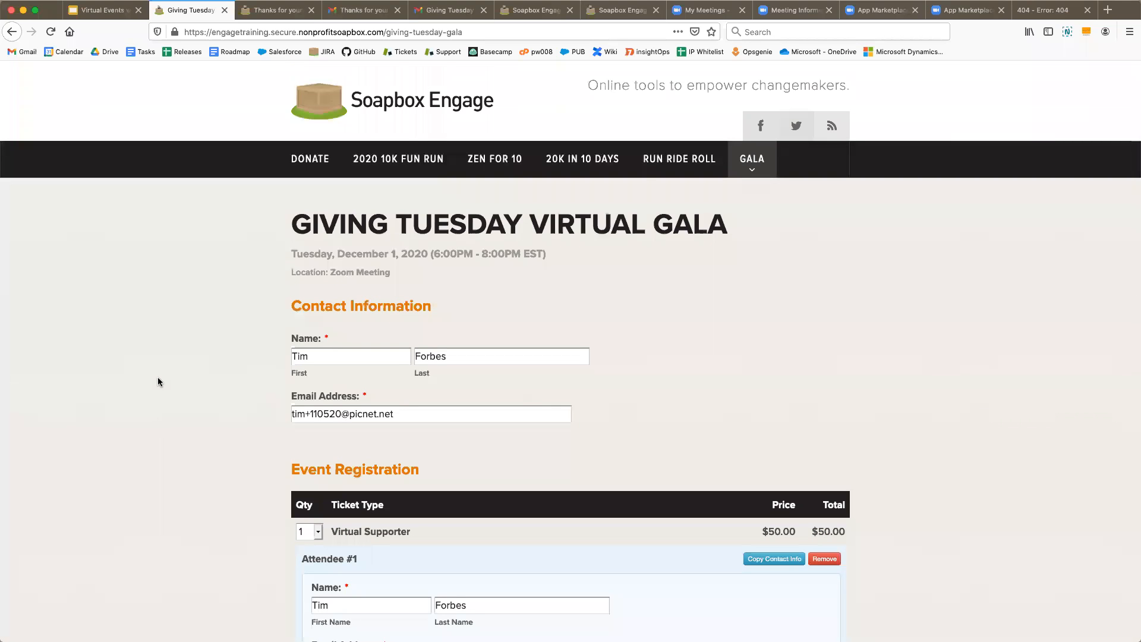